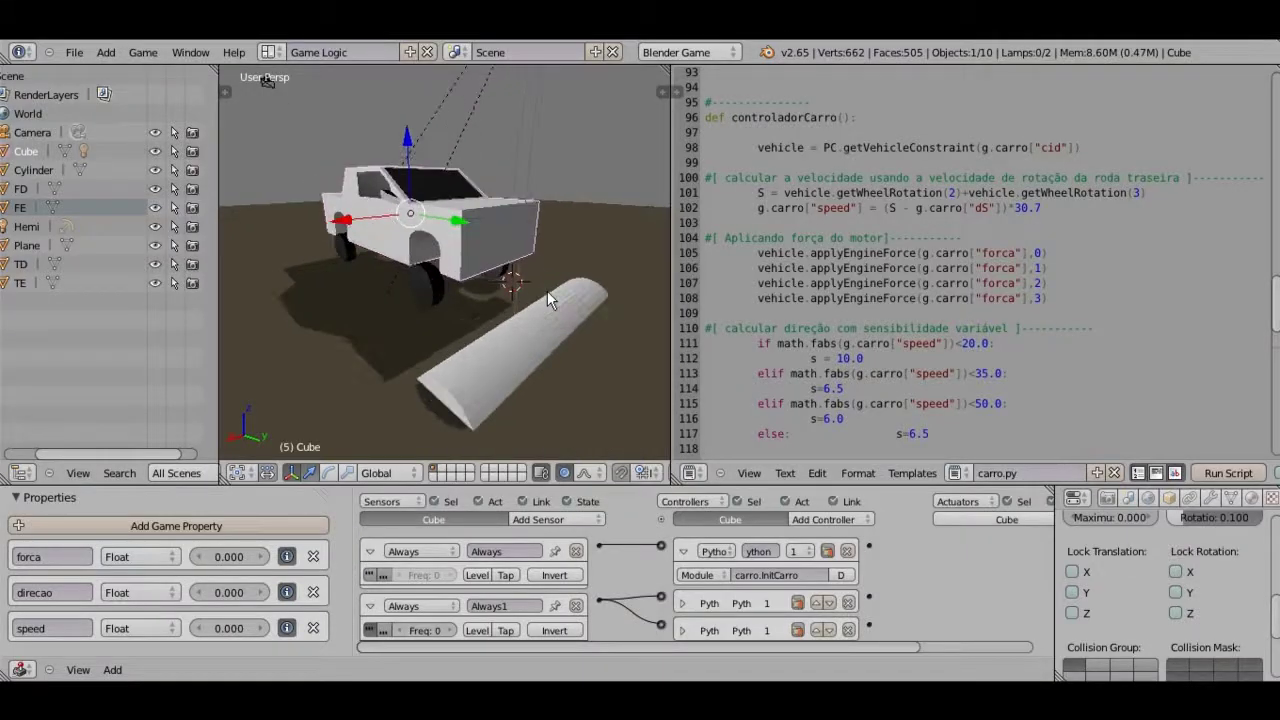
scroll(547, 291, "up", 1)
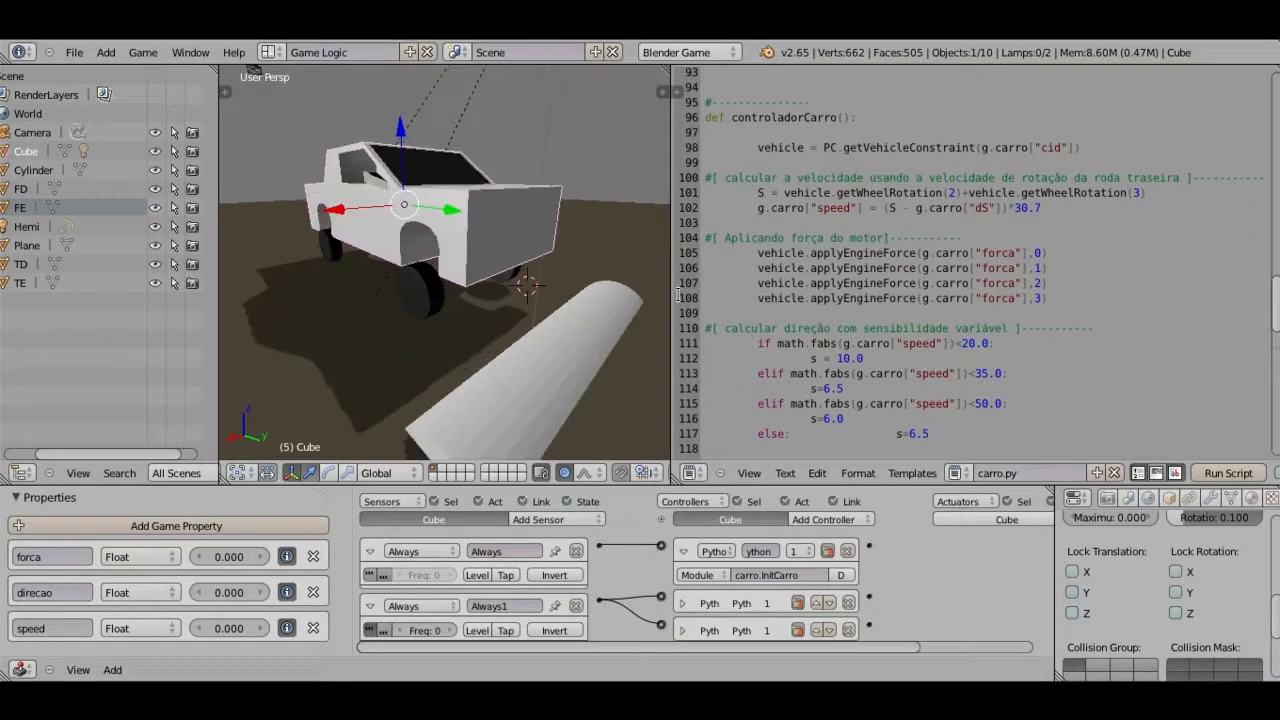
left_click(670, 268, "shift")
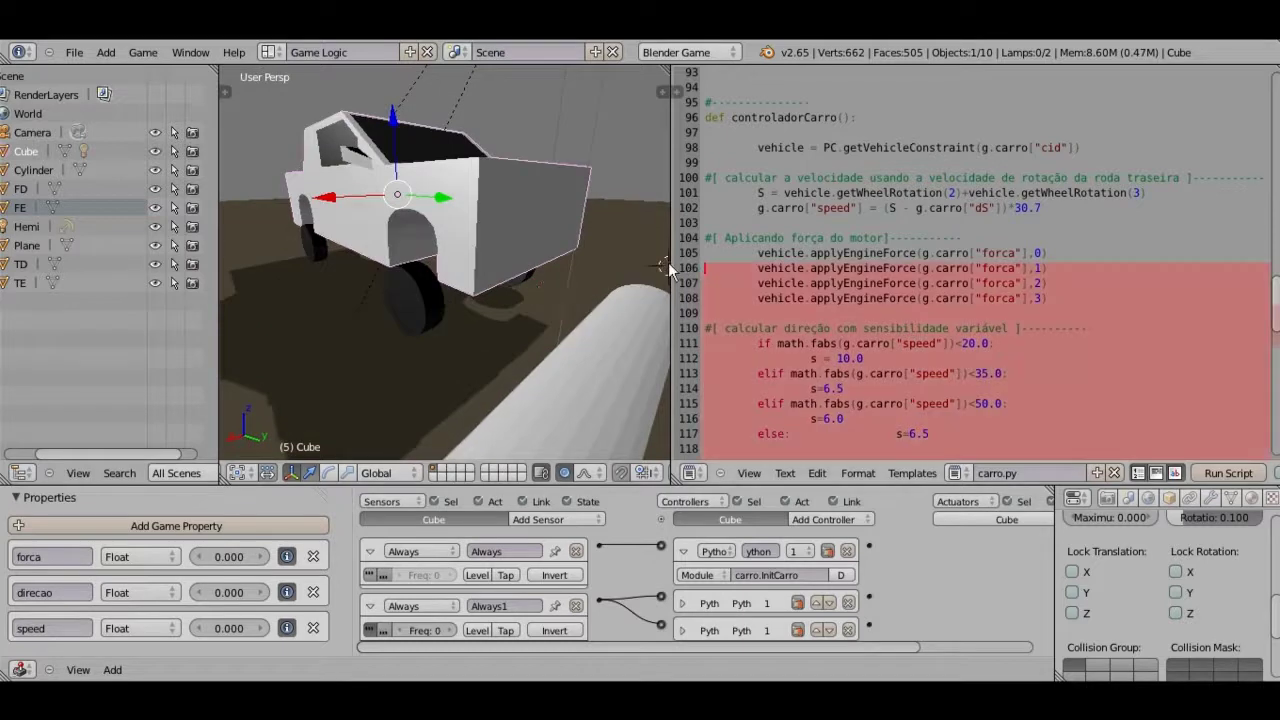
scroll(534, 303, "up", 3)
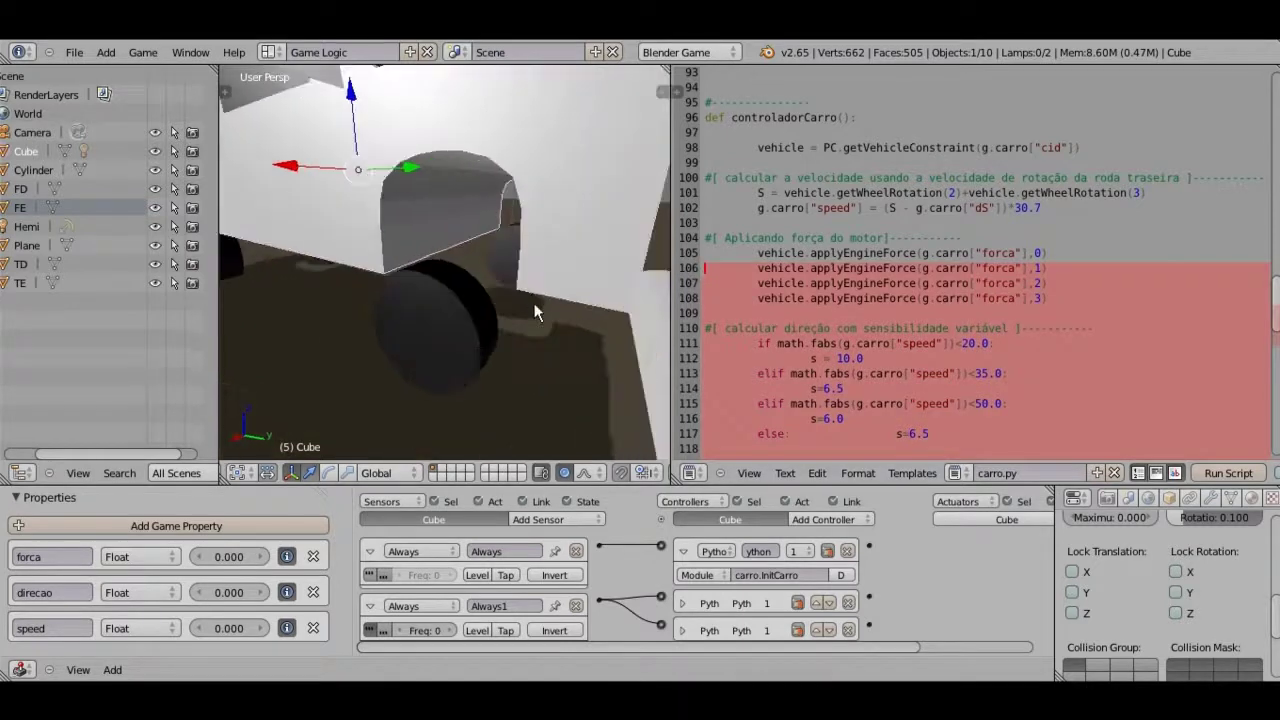
right_click(454, 308)
key("r")
key("x")
key("Escape")
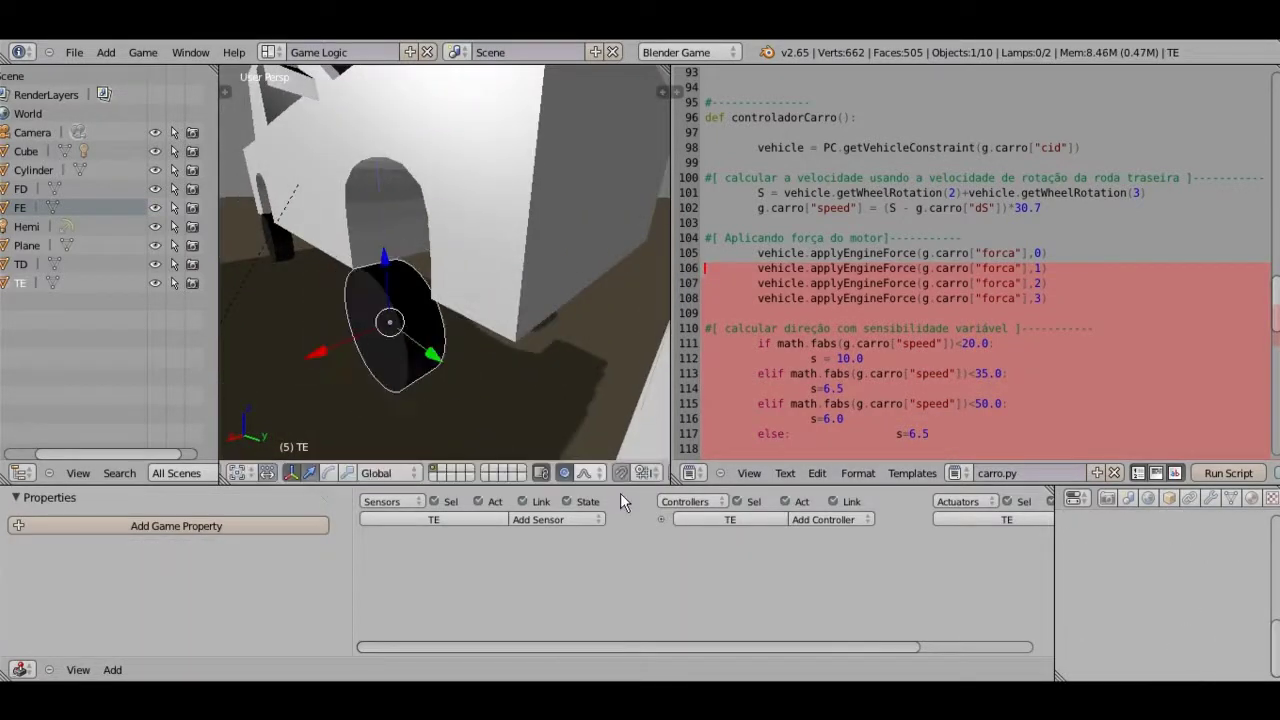
key("p")
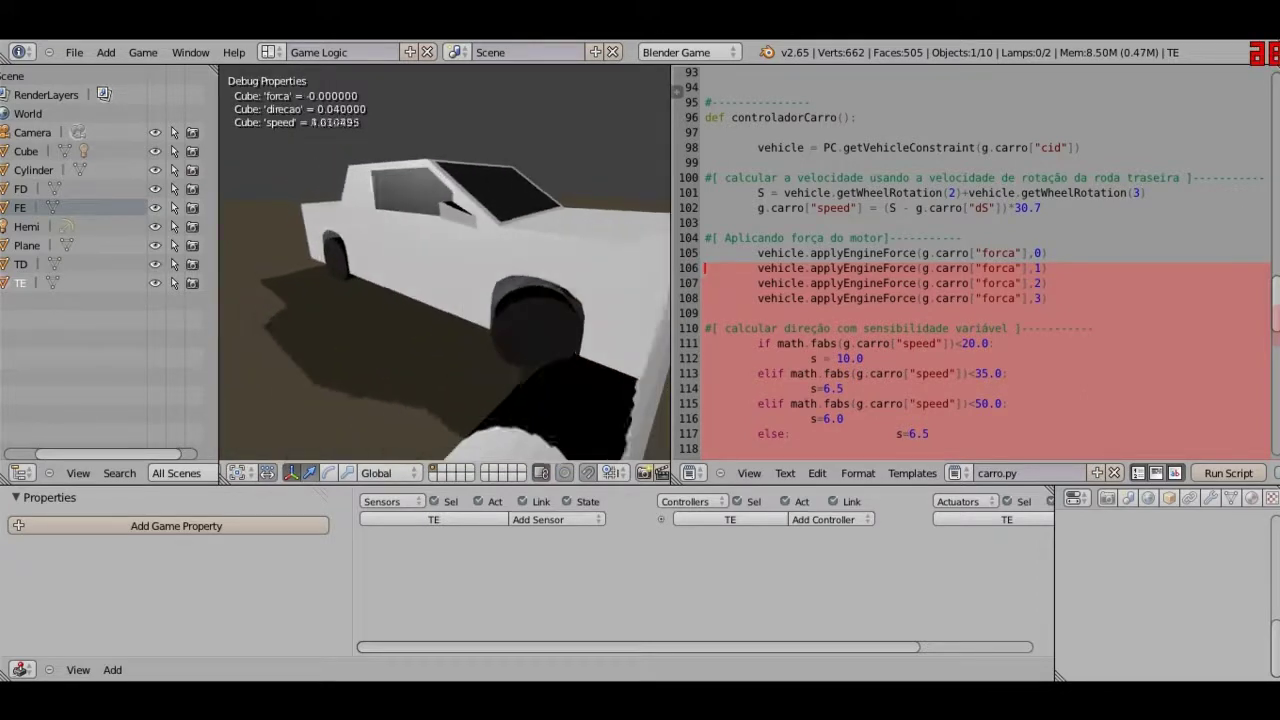
key("Escape")
Step: Browse up and down through the carro.py script in the Text Editor
scroll(851, 293, "up", 3)
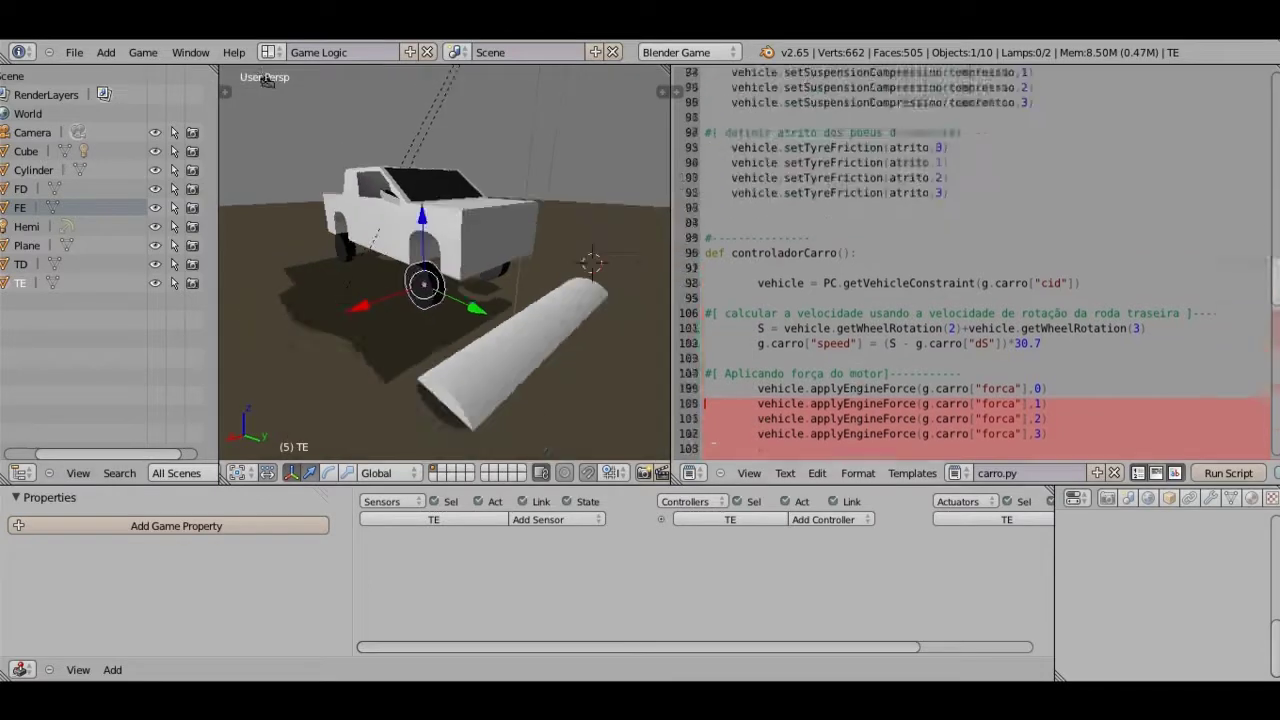
scroll(851, 293, "up", 3)
scroll(851, 293, "up", 7)
scroll(1211, 208, "up", 4)
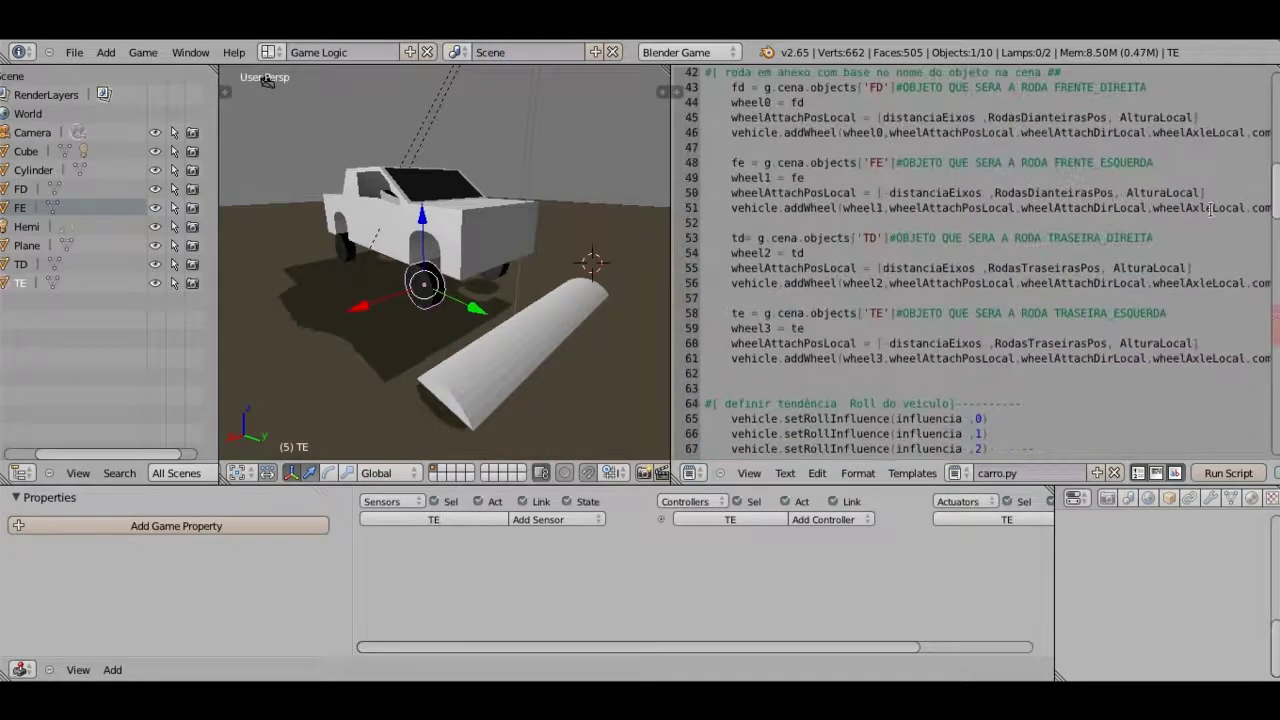
scroll(1211, 208, "up", 8)
scroll(1211, 208, "up", 5)
scroll(1211, 208, "up", 1)
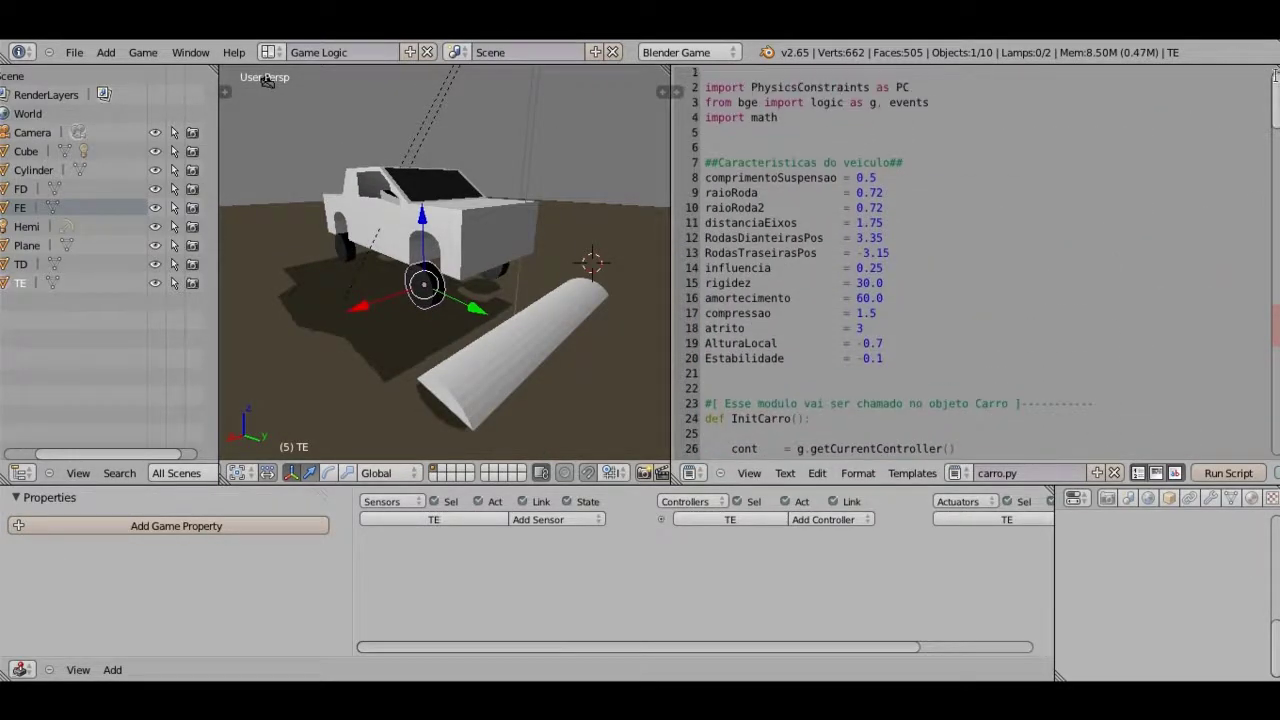
mouse_move(1274, 76)
left_mouse_down()
mouse_move(1266, 376)
mouse_move(1274, 82)
left_mouse_up()
scroll(1063, 321, "down", 8)
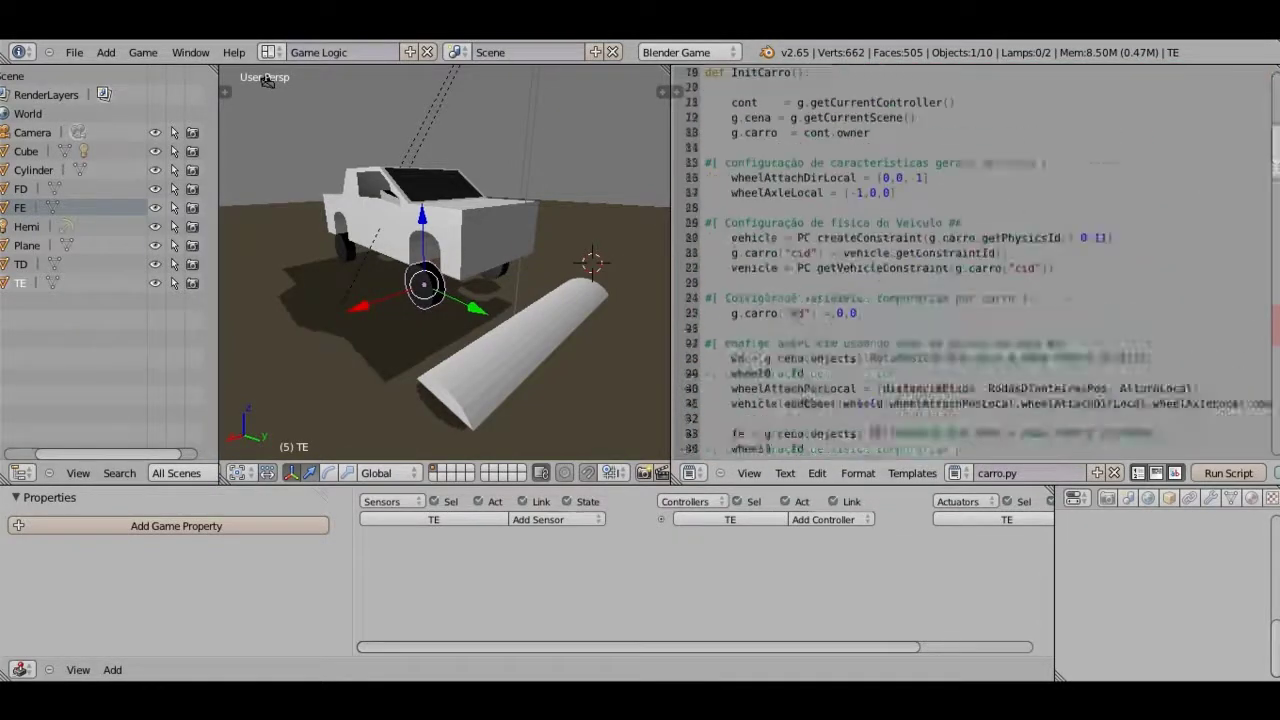
scroll(1063, 321, "down", 20)
scroll(1063, 321, "down", 12)
scroll(1063, 321, "up", 5)
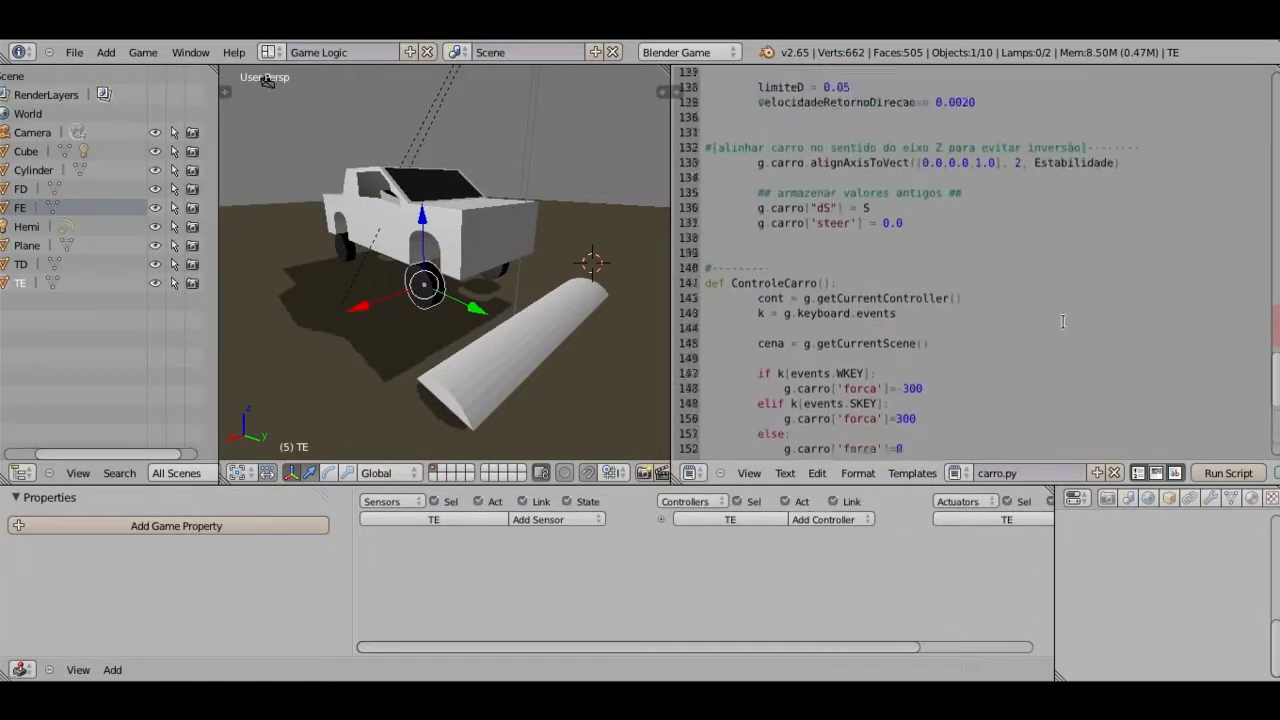
left_click_drag(1000, 400, 933, 287)
scroll(933, 287, "up", 2)
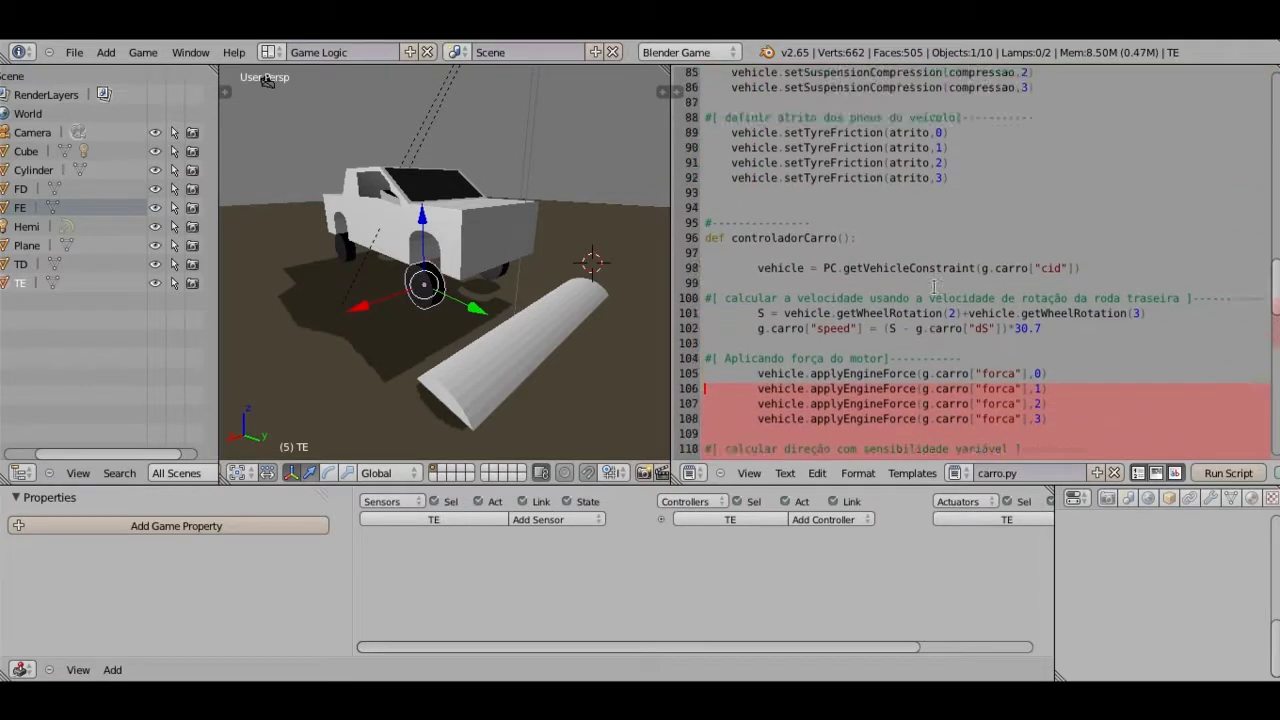
scroll(933, 287, "up", 2)
mouse_move(670, 227)
left_mouse_down()
mouse_move(638, 228)
mouse_move(660, 228)
left_mouse_up()
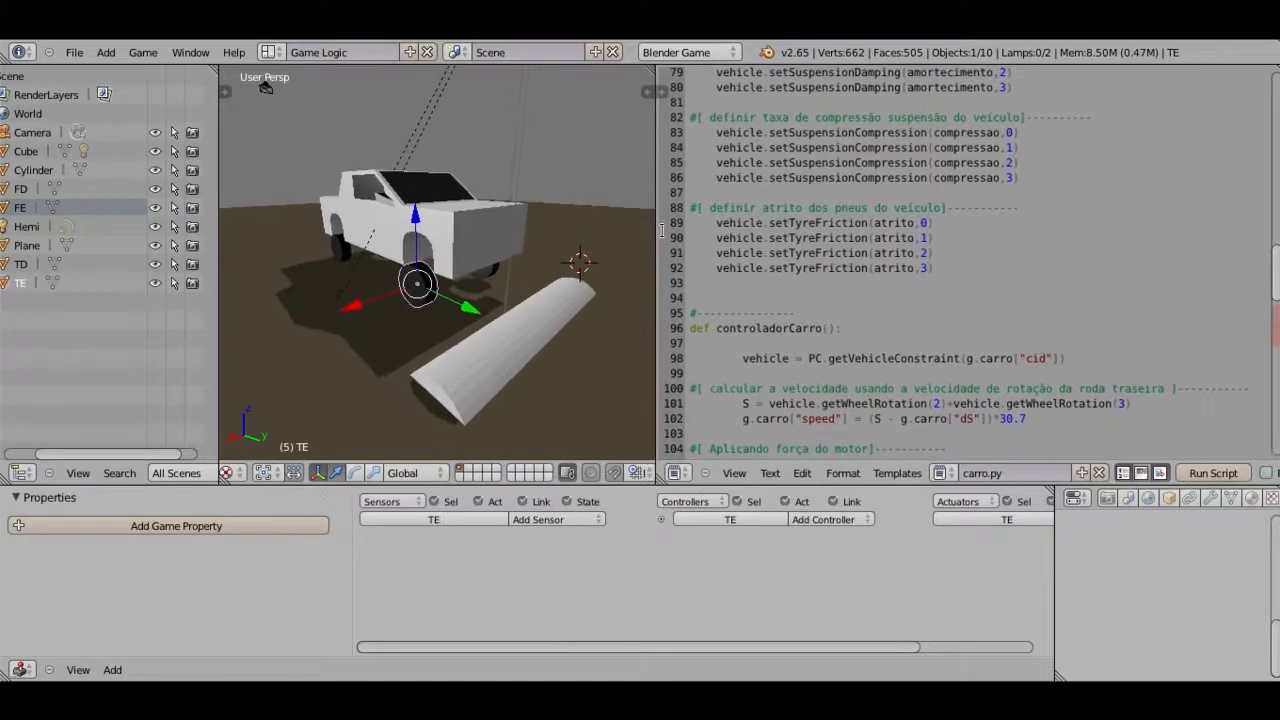
scroll(881, 250, "down", 1)
scroll(881, 250, "down", 4)
scroll(881, 250, "down", 1)
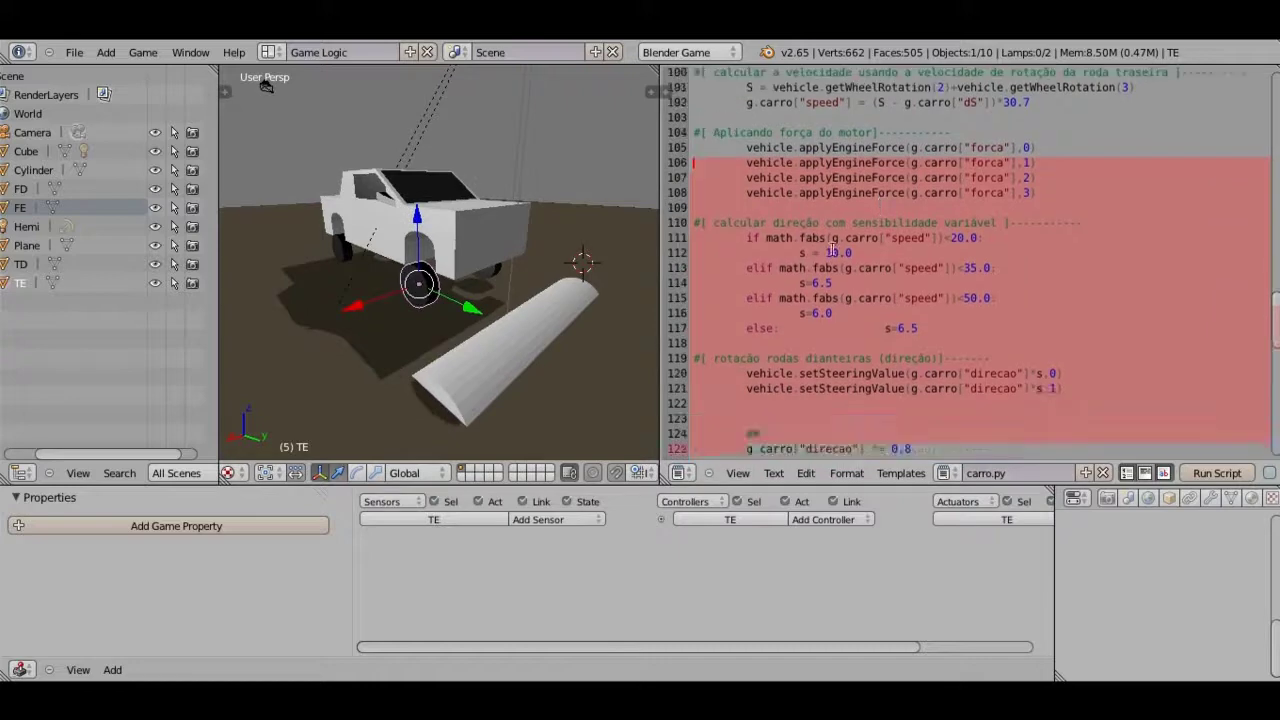
Step: Clear the text selection and bring the steering code at lines 115–140 into view
left_click(881, 250)
scroll(881, 250, "up", 3)
scroll(881, 250, "down", 3)
scroll(881, 250, "down", 3)
scroll(487, 245, "up", 4)
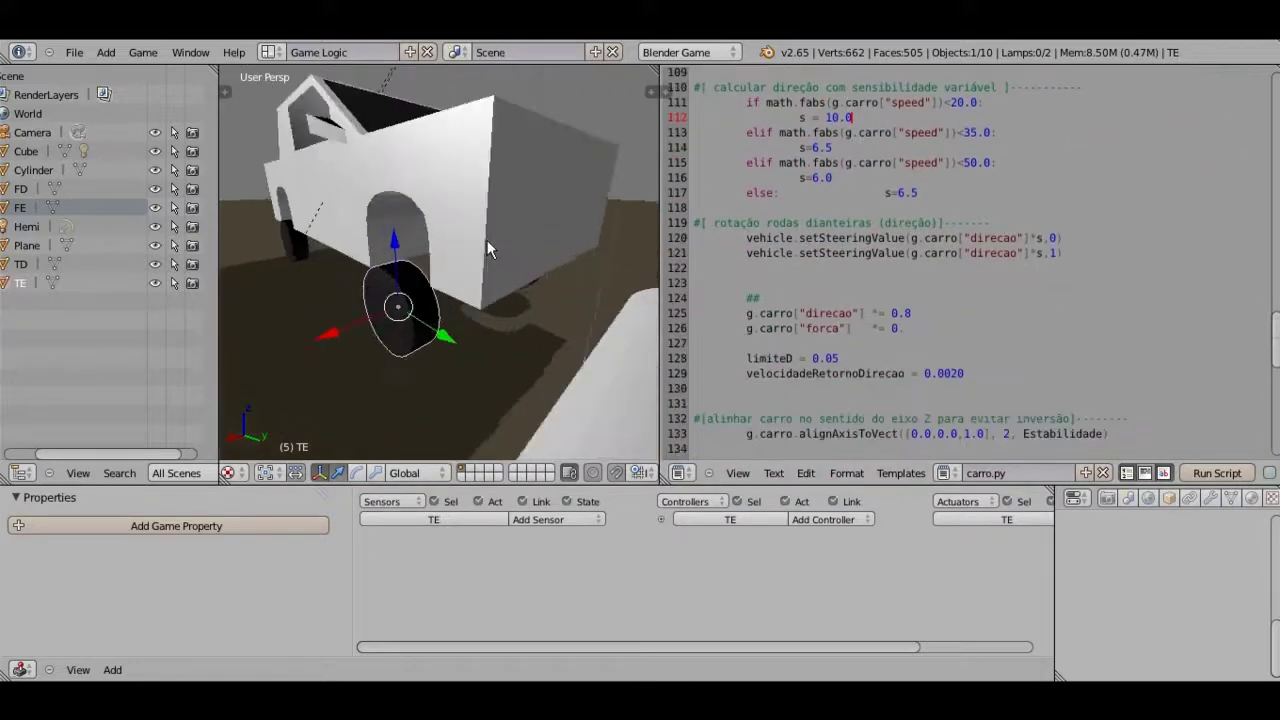
scroll(487, 248, "up", 2)
scroll(487, 248, "down", 2)
scroll(779, 286, "down", 1)
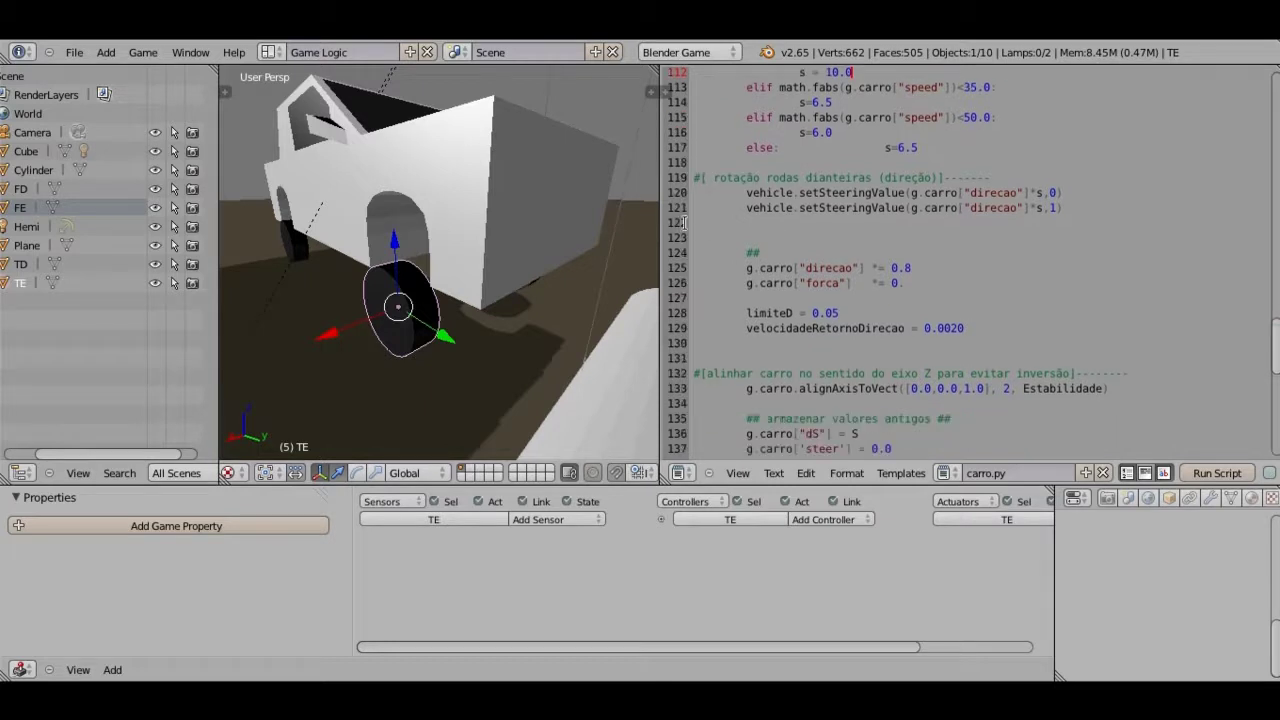
scroll(782, 275, "down", 1)
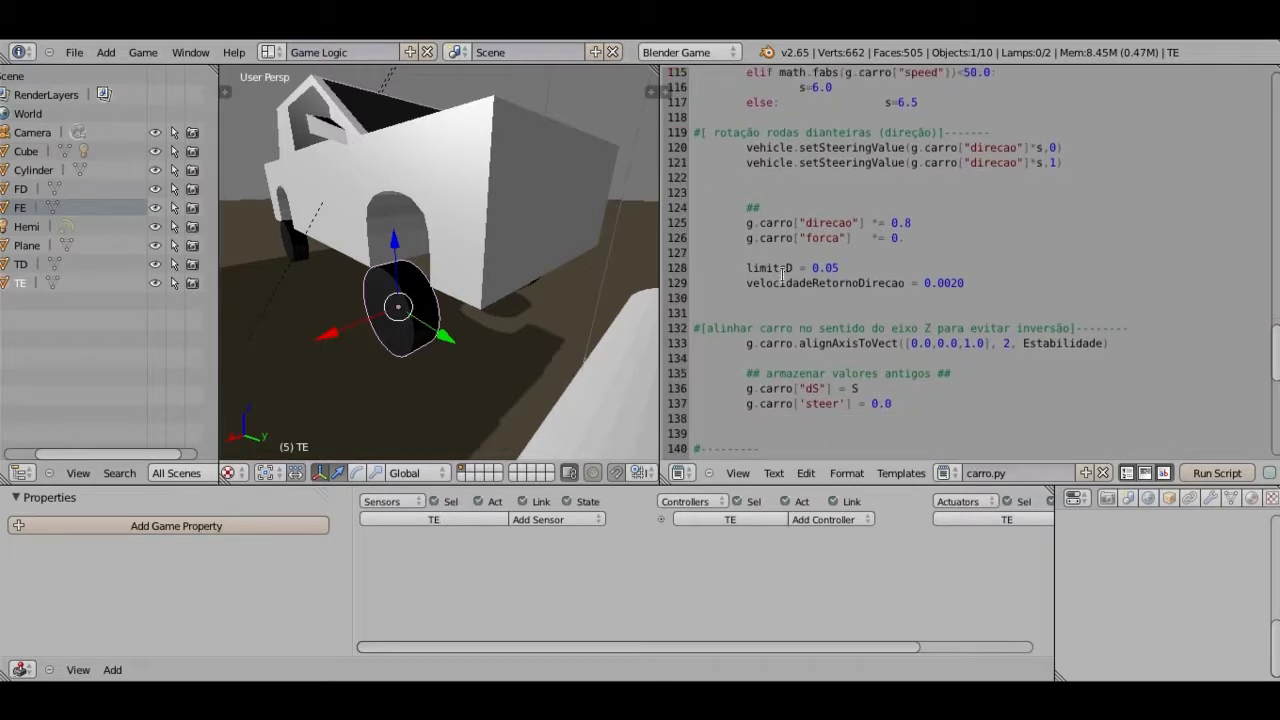
Step: Comment out the direcao damping on line 125 and review the limiteD and velocidadeRetornoDirecao lines
left_click(694, 222)
type("#")
left_click_drag(732, 267, 797, 267)
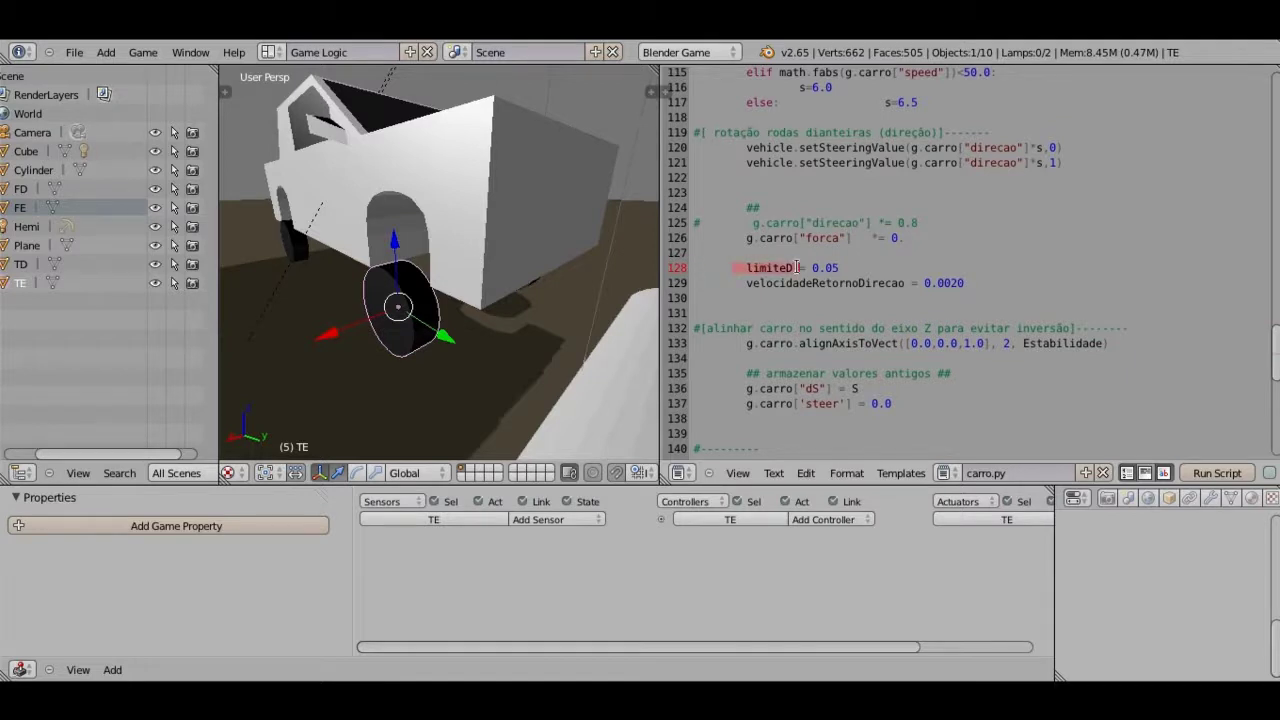
left_click_drag(747, 283, 898, 283)
Step: Insert new indented blank lines after velocidadeRetornoDirecao = 0.0020 on line 129
left_click(987, 287)
scroll(900, 330, "down", 2)
scroll(1006, 200, "down", 1)
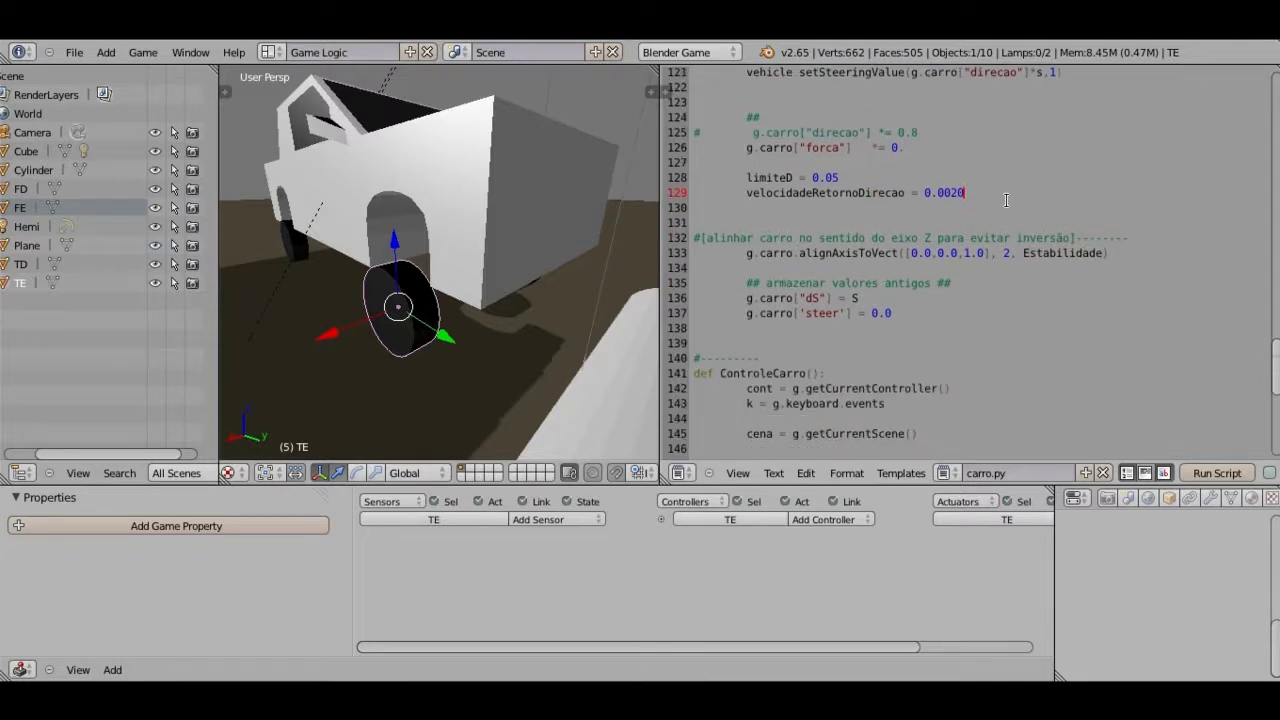
key("Return")
key("Return")
scroll(437, 278, "up", 2)
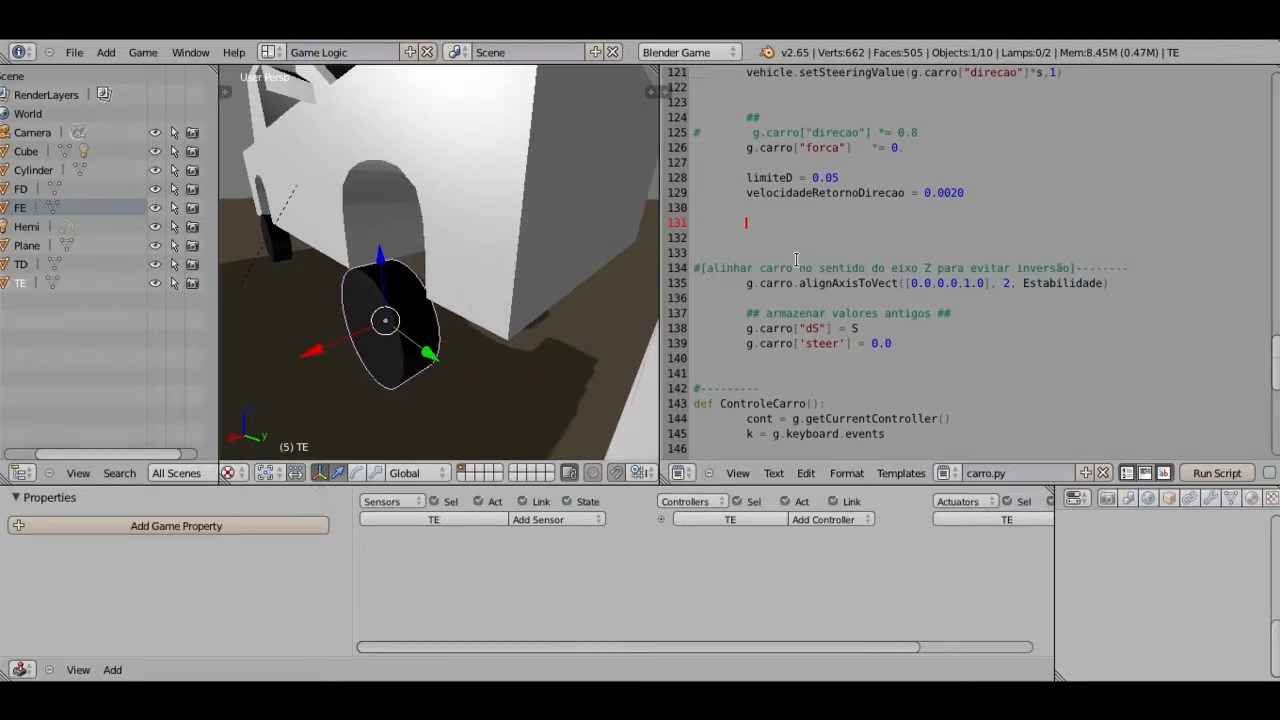
key("p")
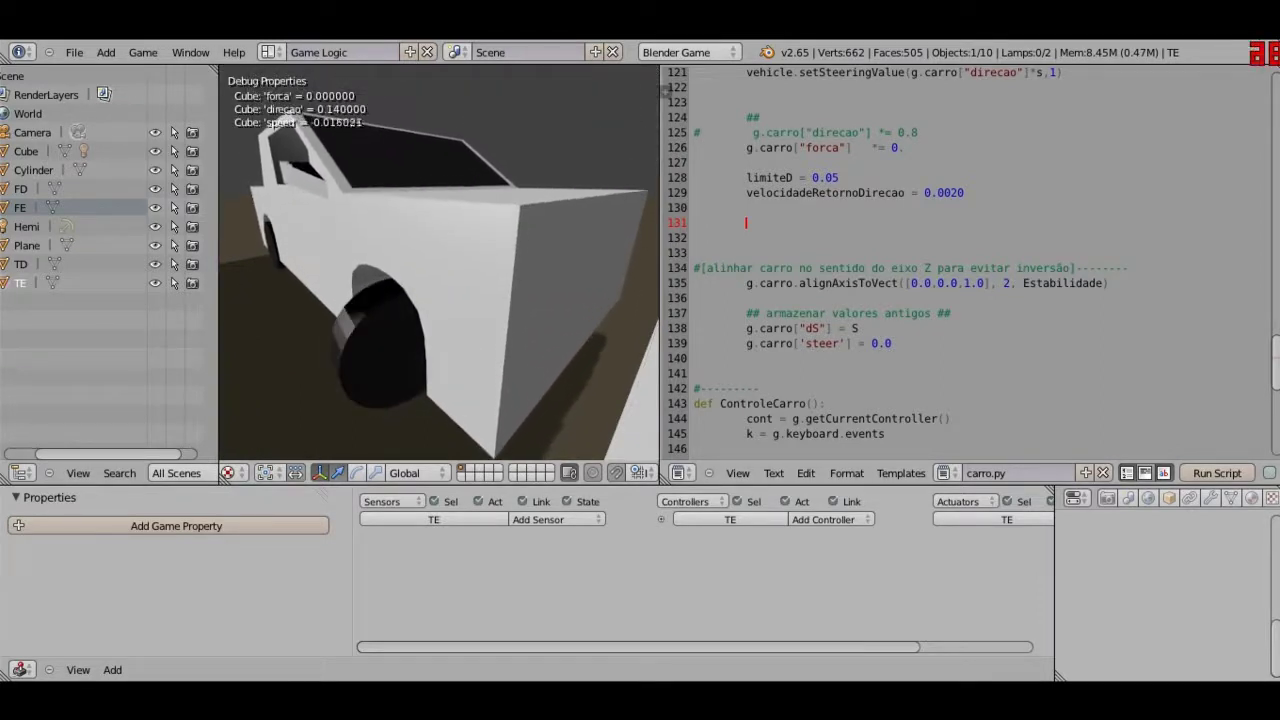
key("Right")
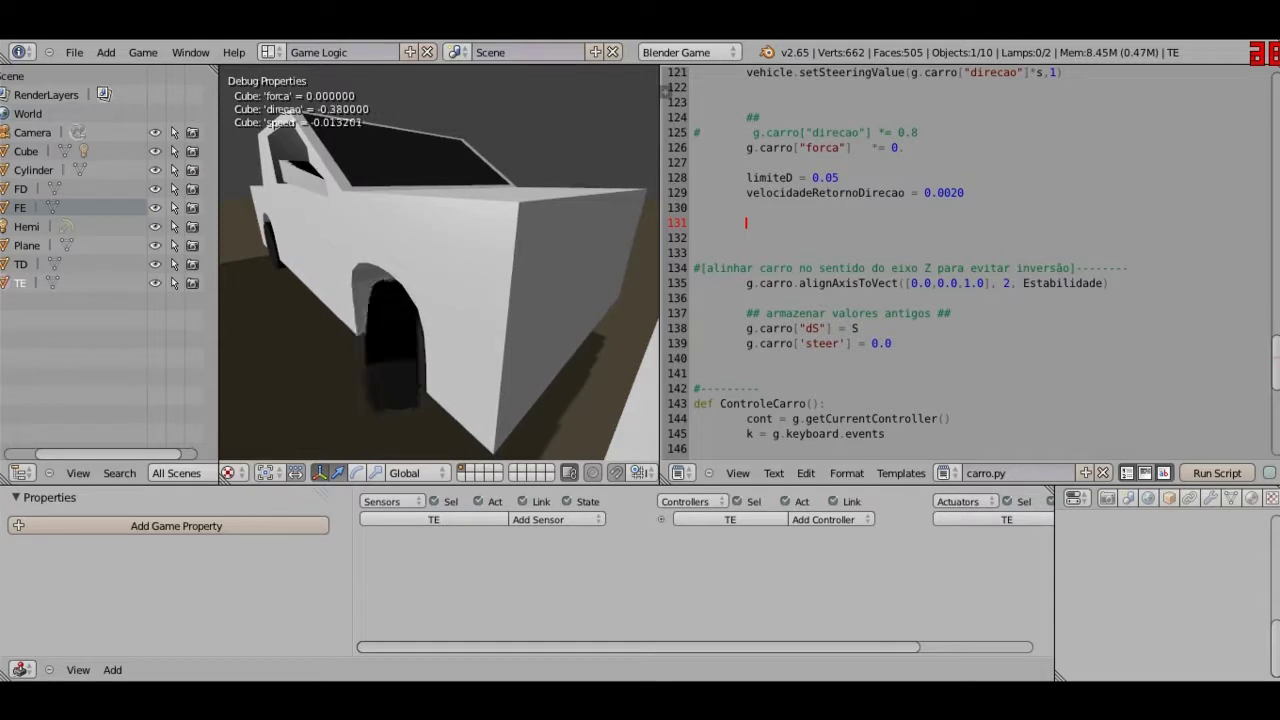
key("Escape")
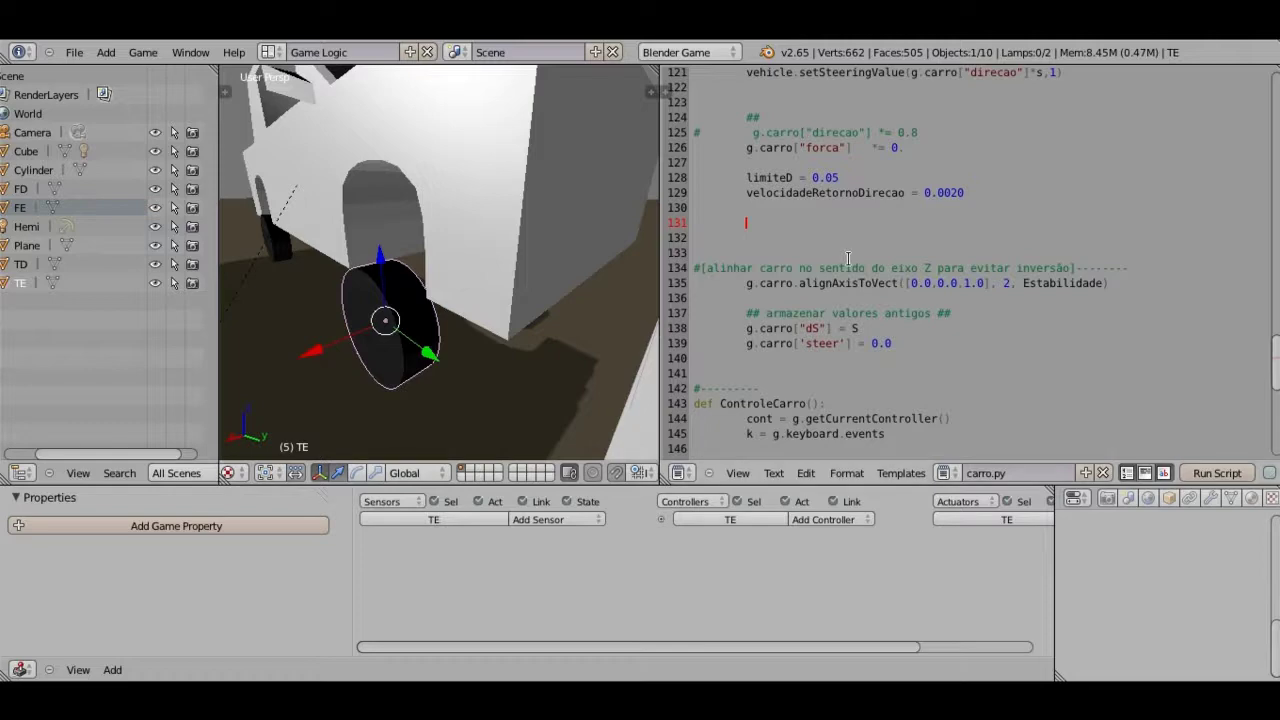
type("if g.")
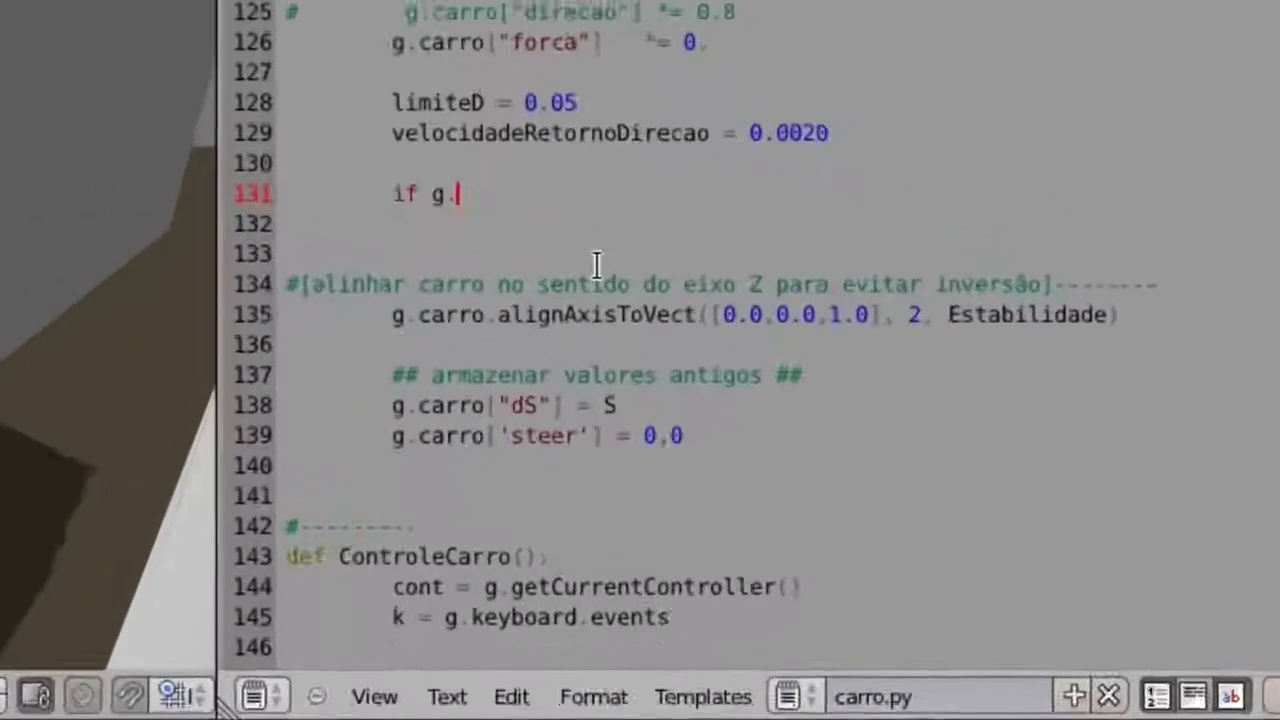
type("carro")
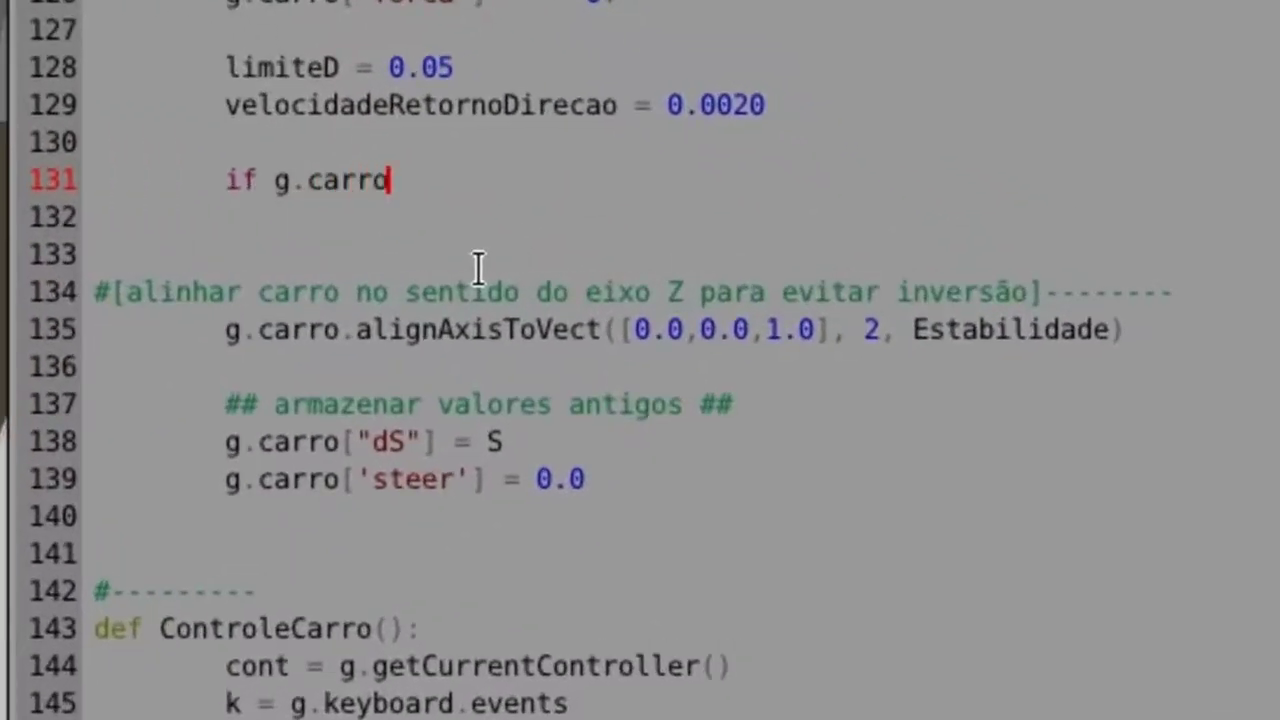
type("['direcao")
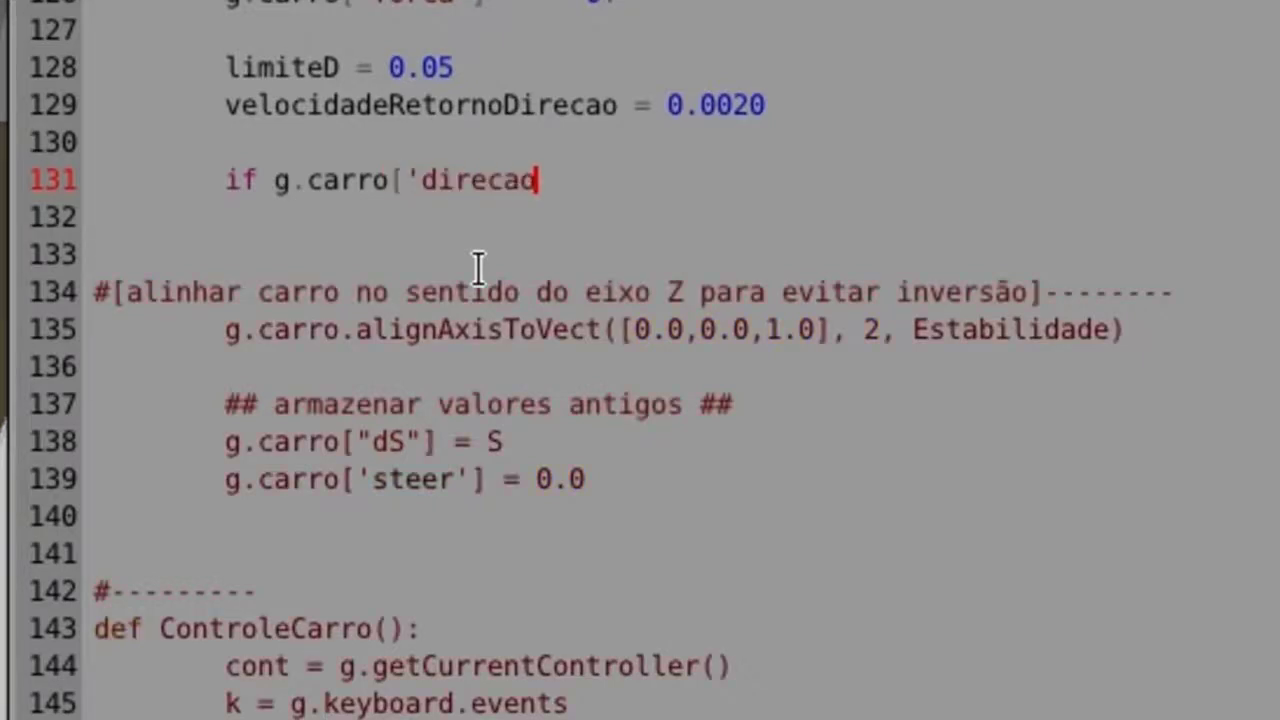
type("'] ")
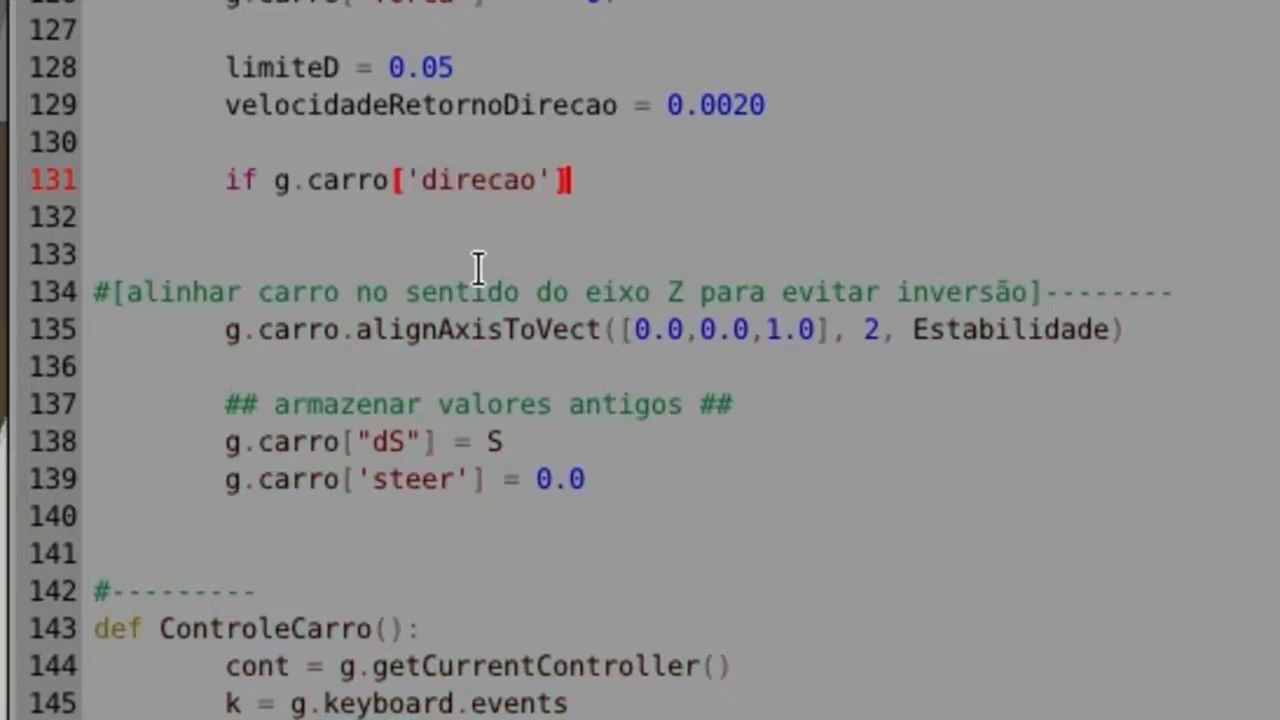
type(">0")
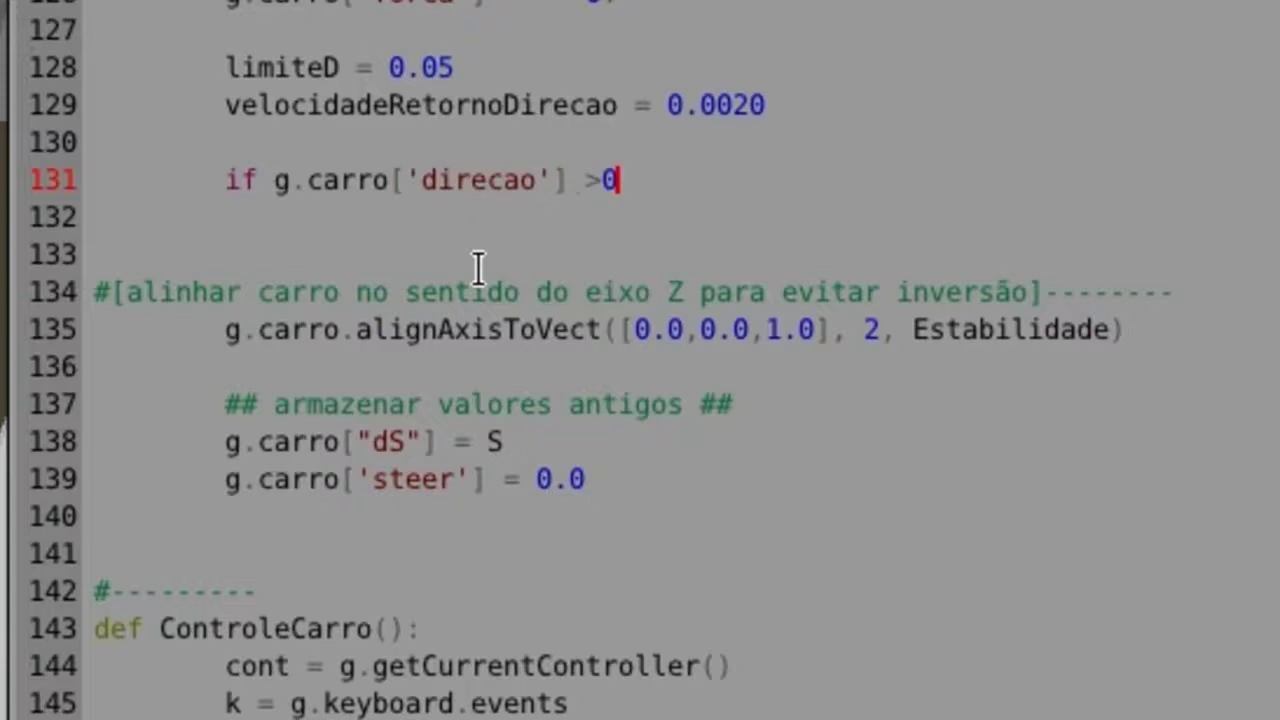
type(":")
key("Return")
mouse_move(390, 180)
left_mouse_down()
mouse_move(270, 182)
mouse_move(365, 182)
left_mouse_up()
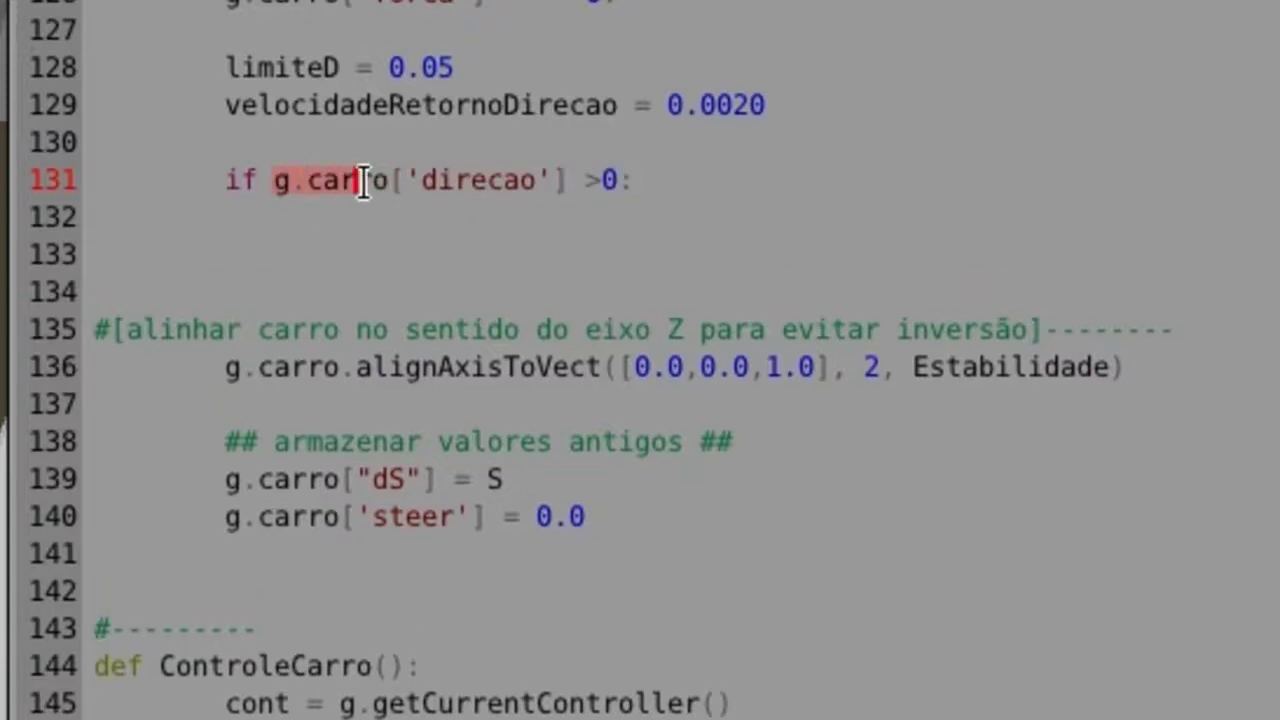
scroll(365, 182, "up", 1)
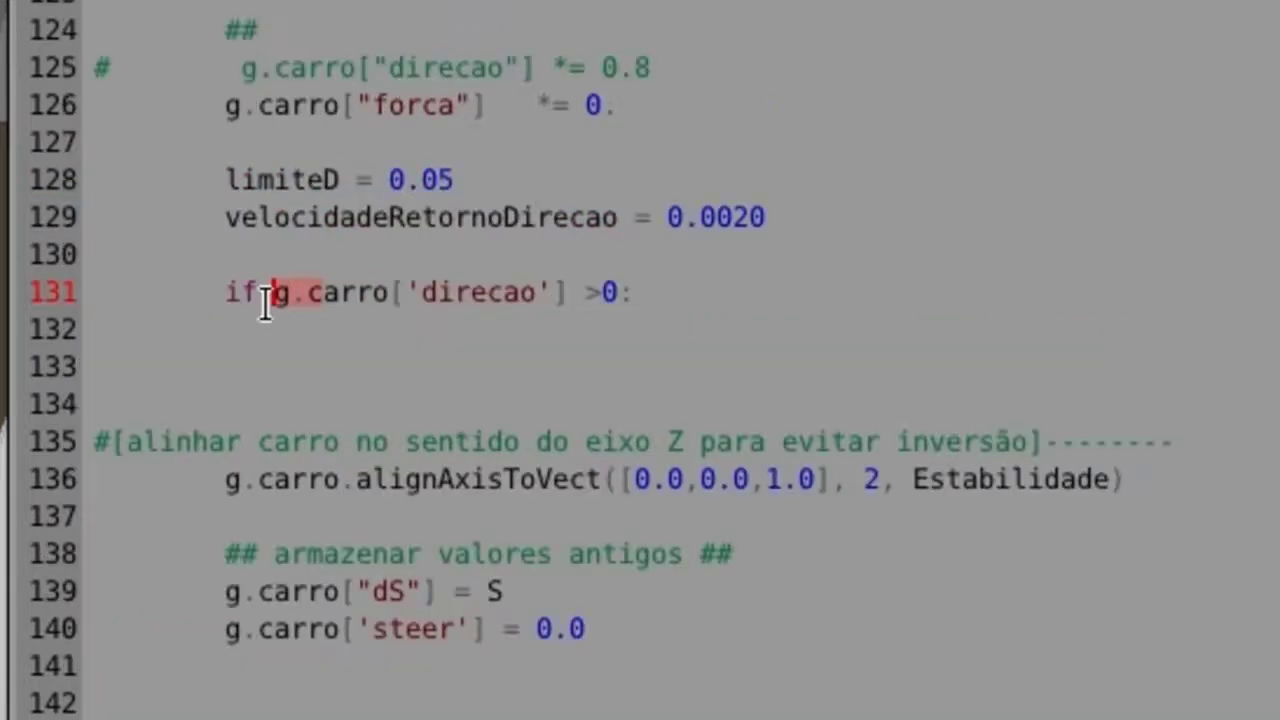
left_click_drag(365, 182, 305, 300)
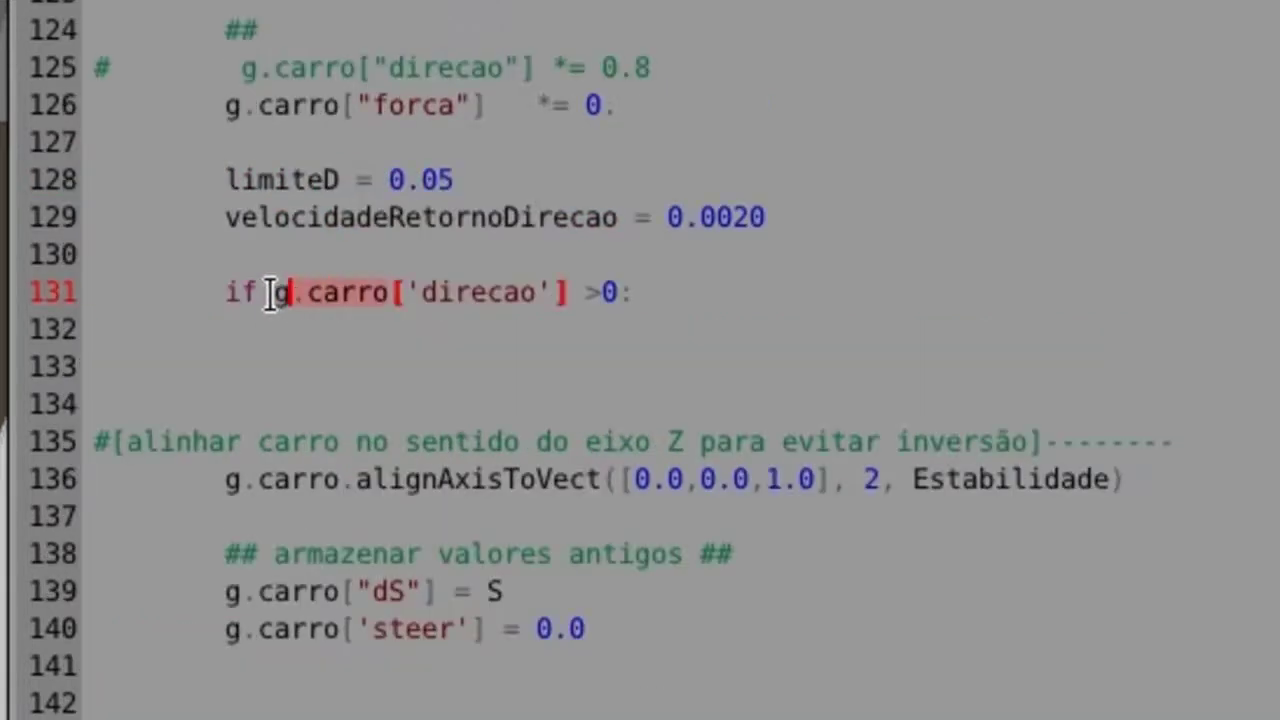
double_click(270, 296)
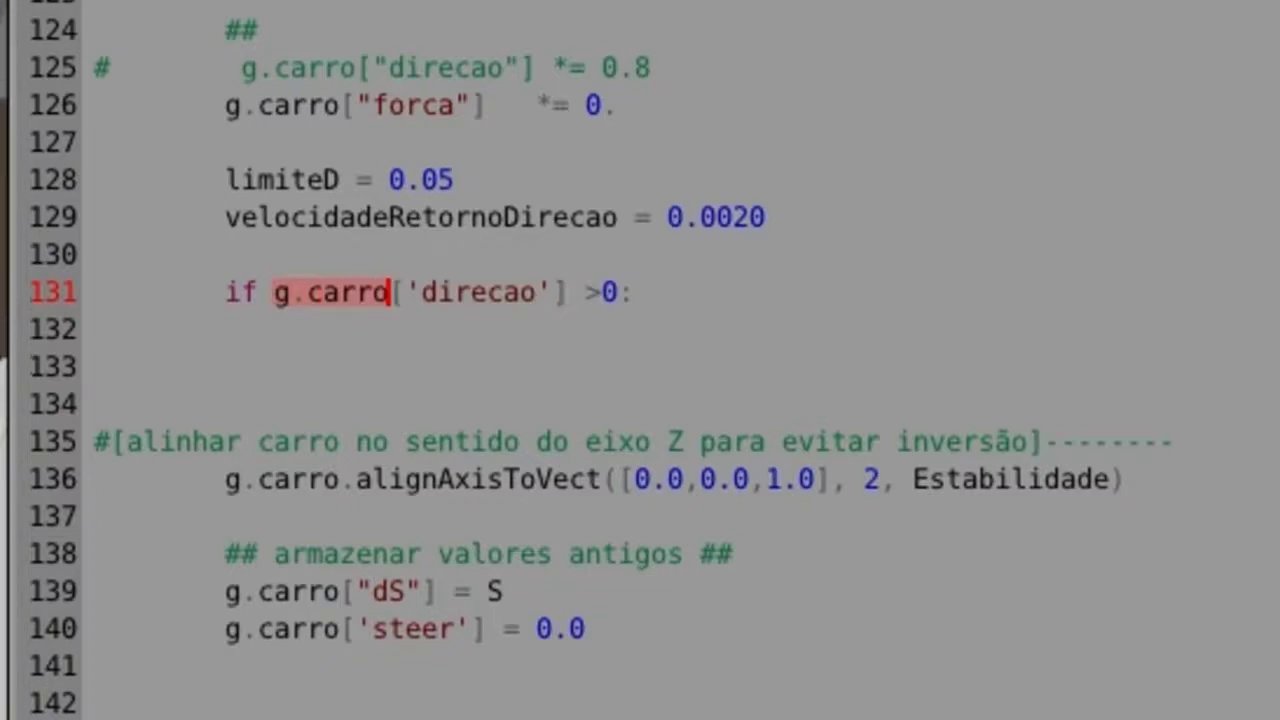
scroll(424, 370, "up", 6)
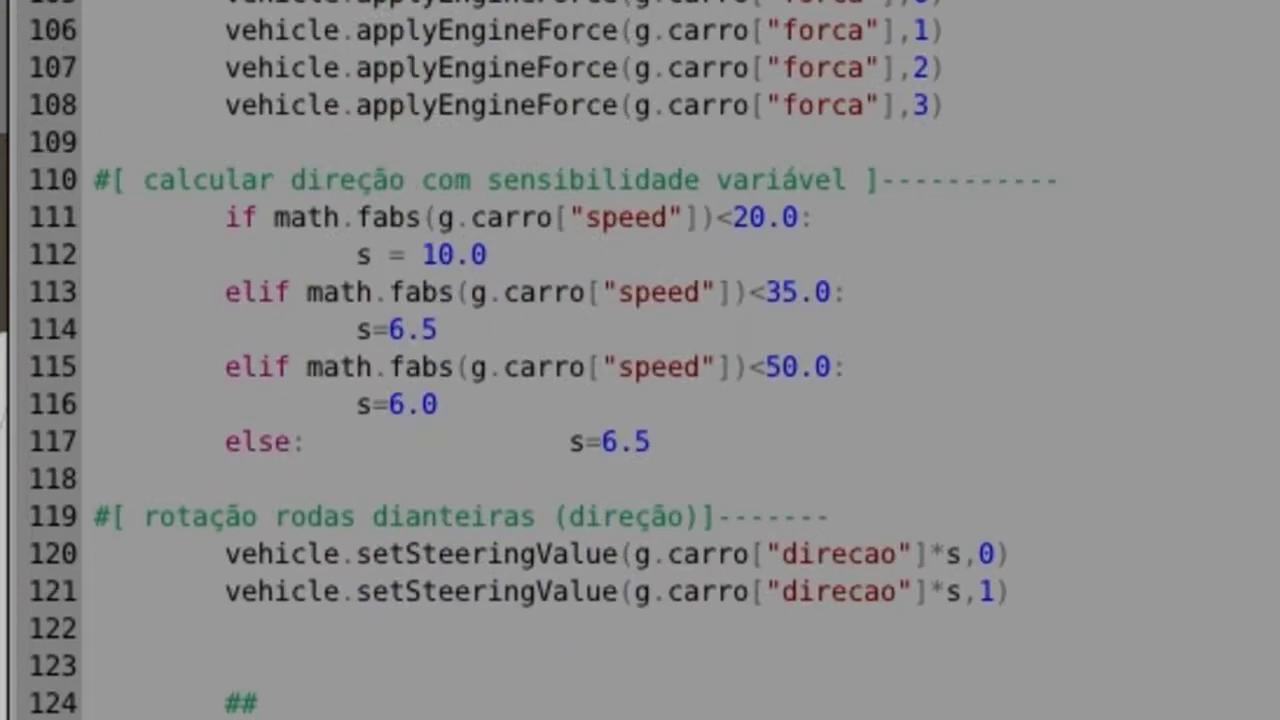
scroll(424, 370, "up", 20)
scroll(424, 370, "up", 8)
scroll(424, 370, "up", 1)
scroll(424, 370, "up", 2)
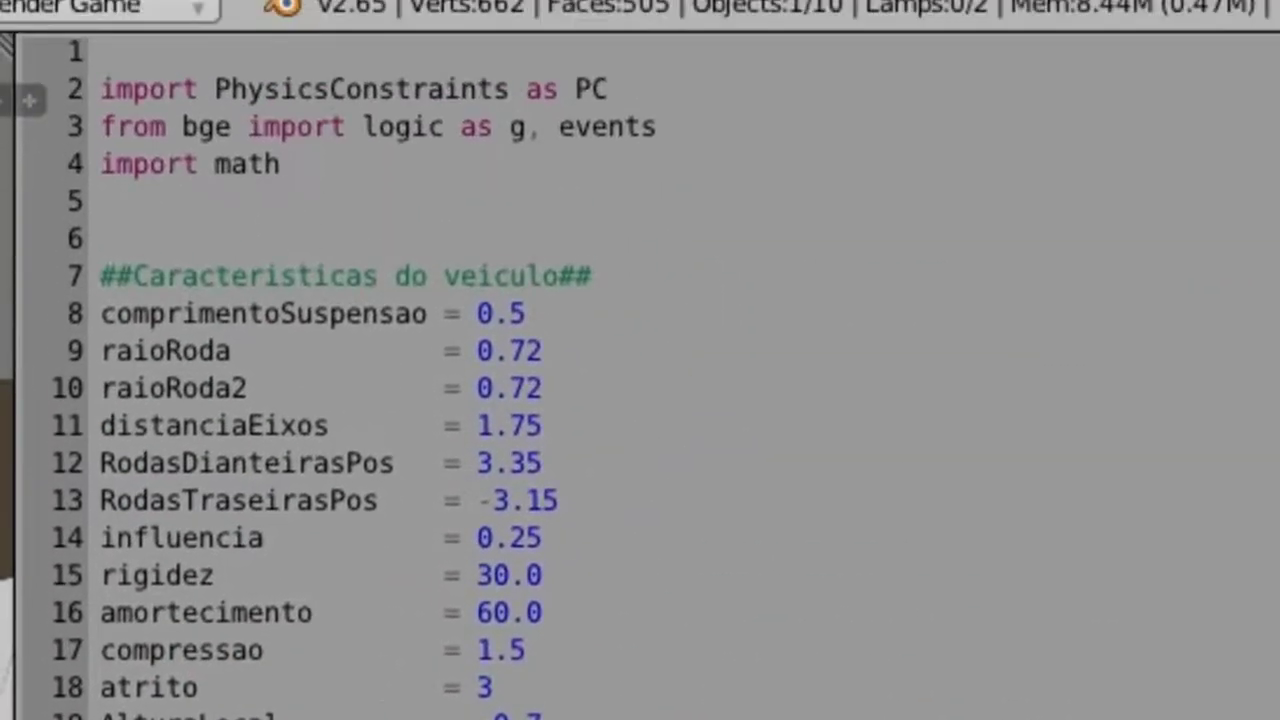
left_click_drag(530, 156, 408, 158)
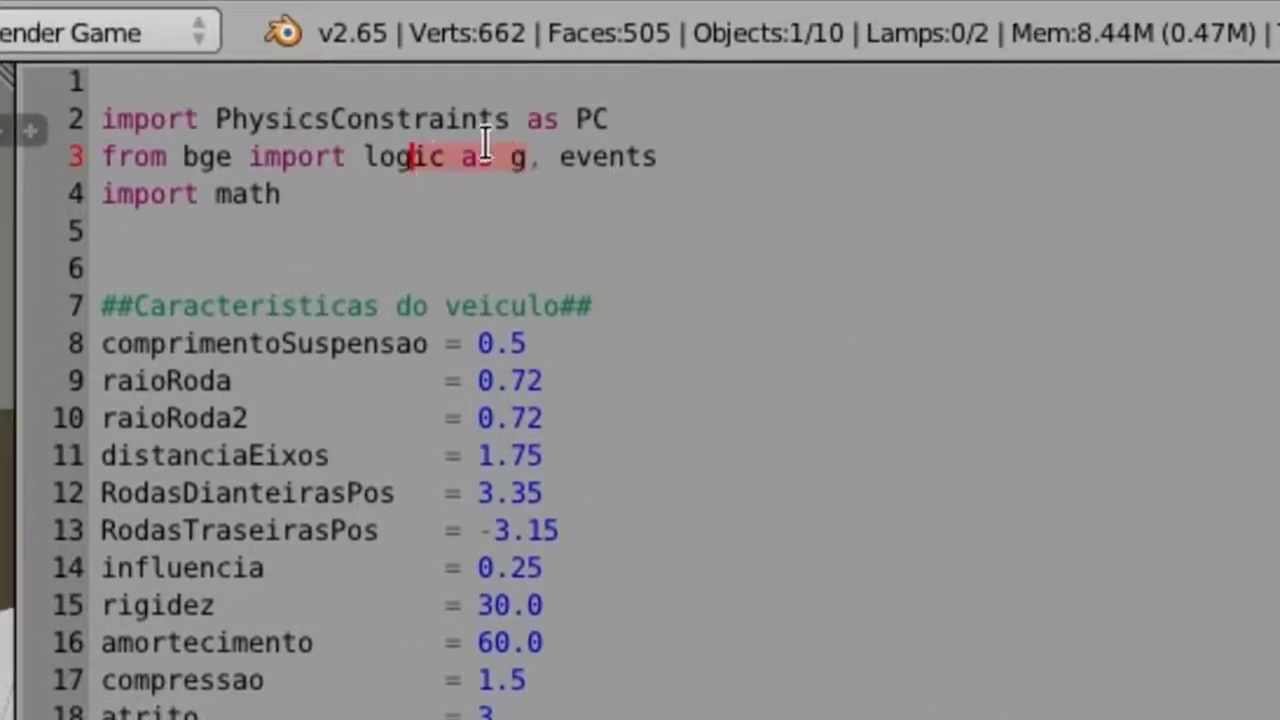
scroll(485, 140, "down", 20)
scroll(485, 140, "down", 8)
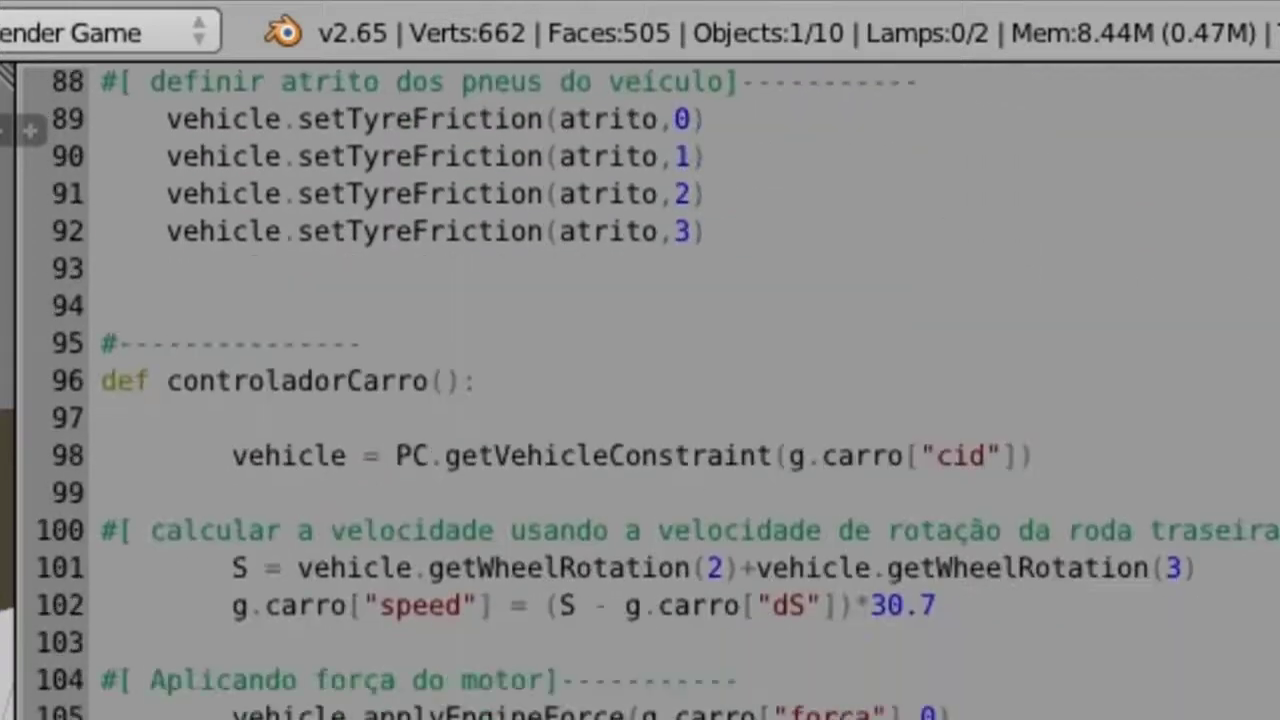
scroll(485, 140, "down", 6)
scroll(485, 140, "down", 4)
scroll(640, 380, "down", 13)
scroll(640, 380, "down", 9)
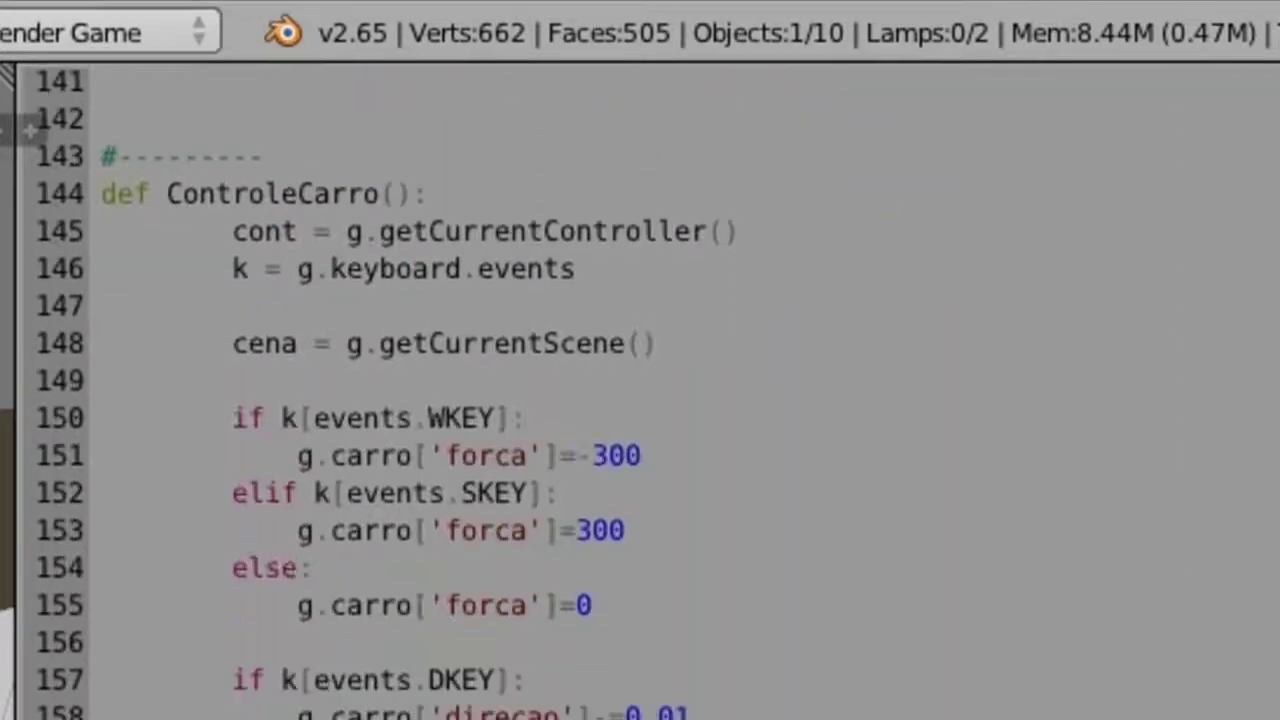
scroll(640, 380, "up", 20)
scroll(681, 385, "down", 2)
scroll(681, 385, "up", 1)
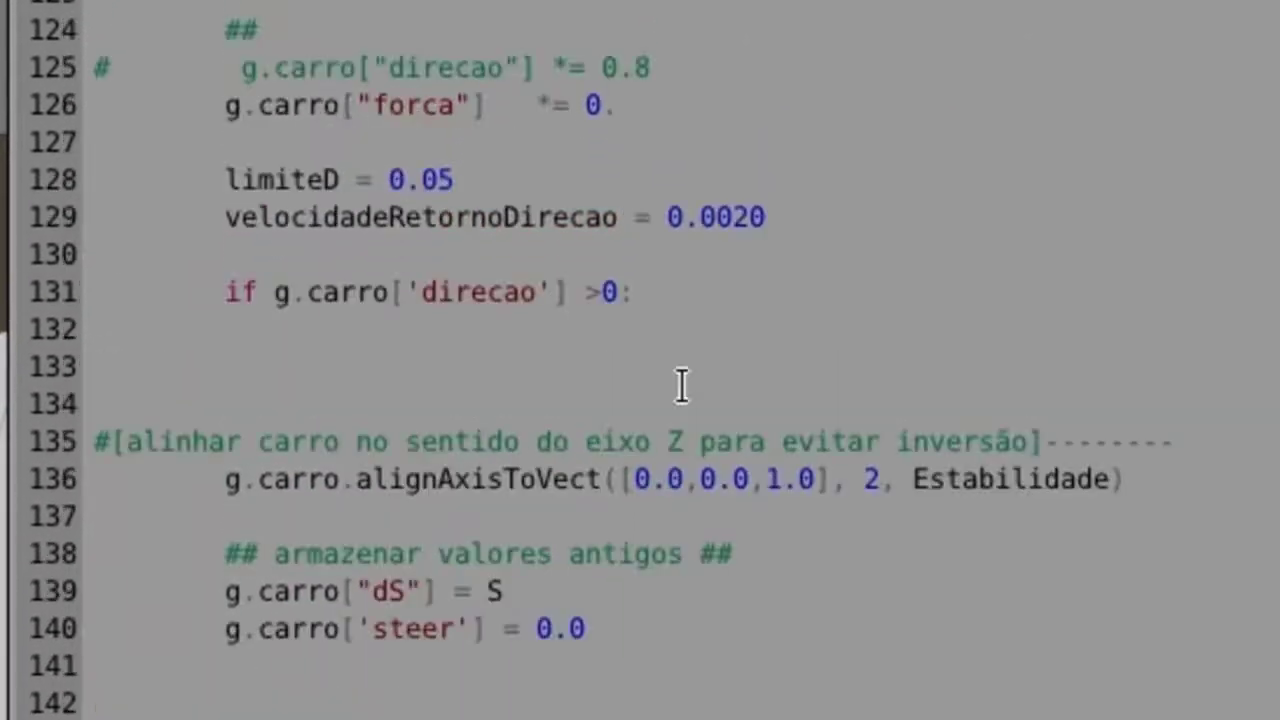
scroll(681, 385, "up", 2)
left_click_drag(273, 366, 392, 366)
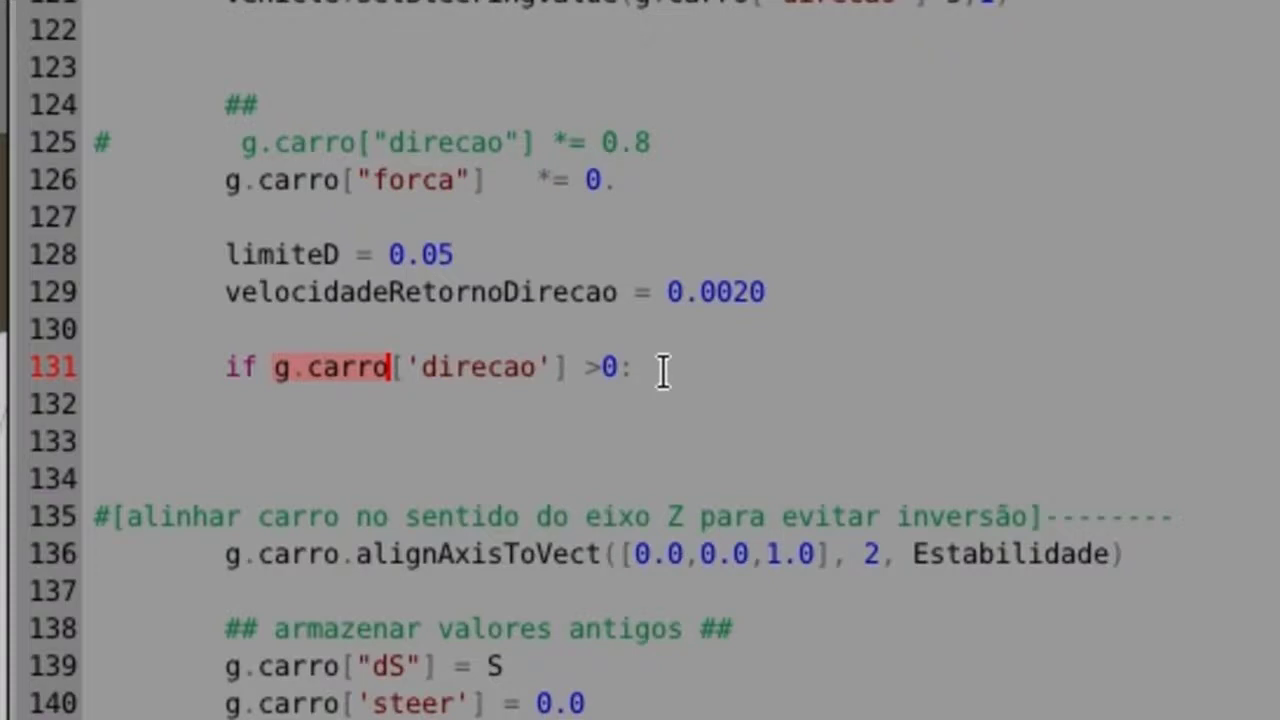
Step: Write the upper clamp: if direcao > limiteD, set g.carro['direcao'] = limiteD
left_click_drag(567, 367, 400, 367)
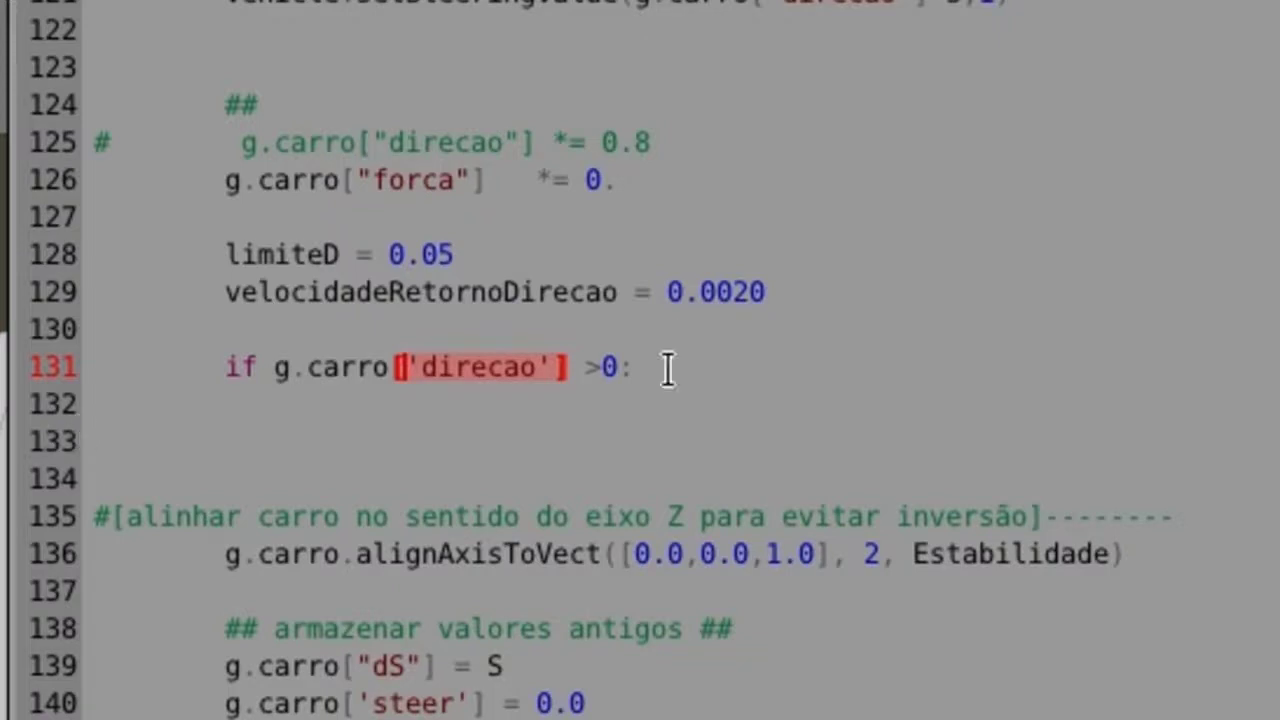
key("Up")
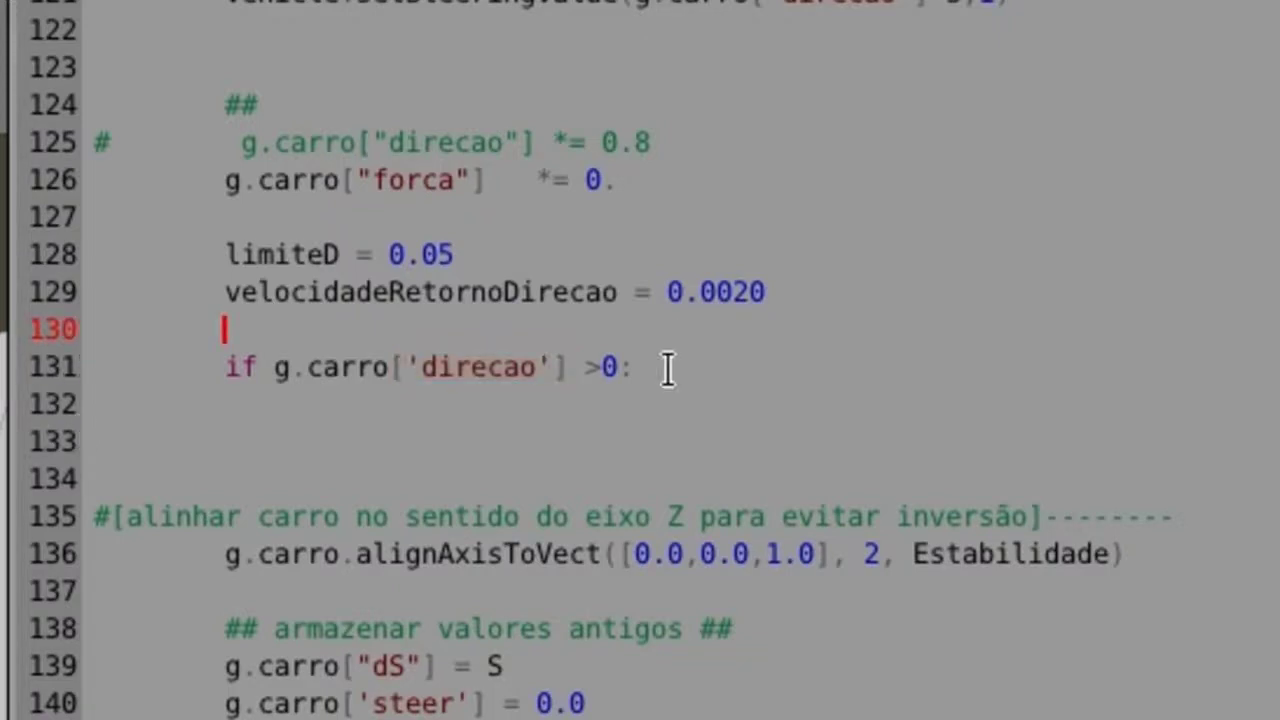
left_click(668, 370)
key("Return")
type("g.car")
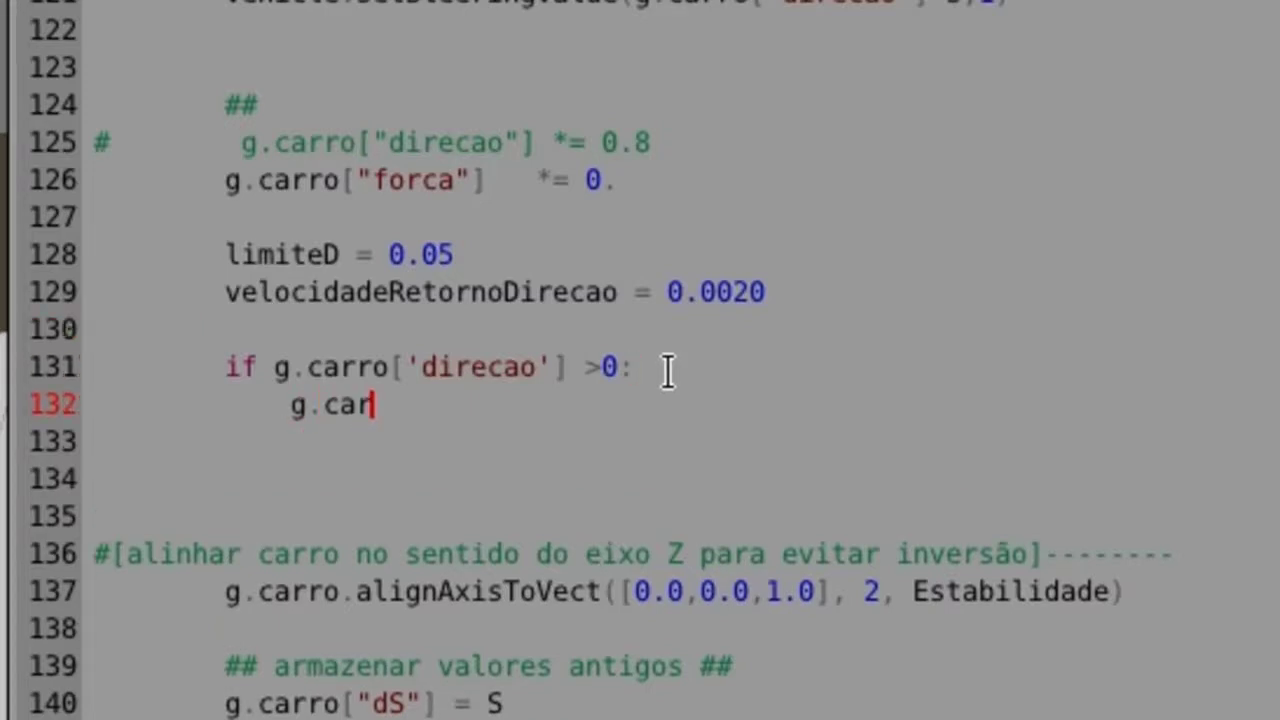
type("ro['direc")
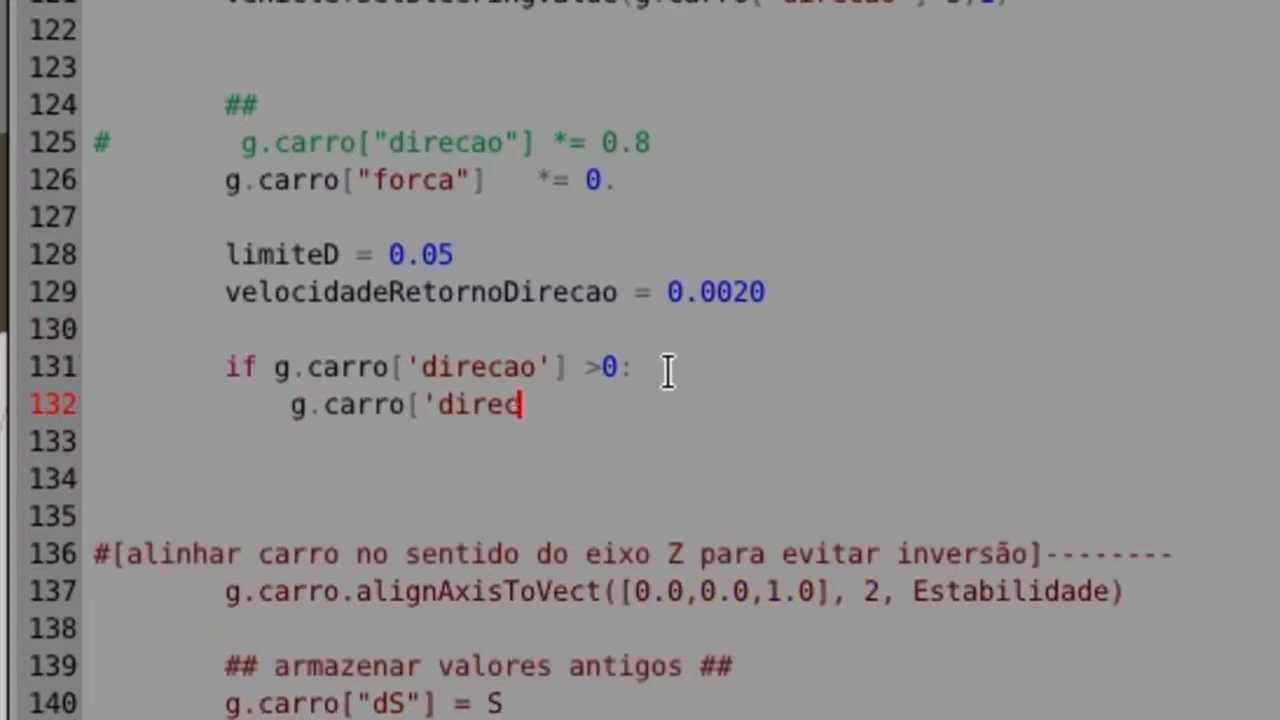
type("ao'] = ")
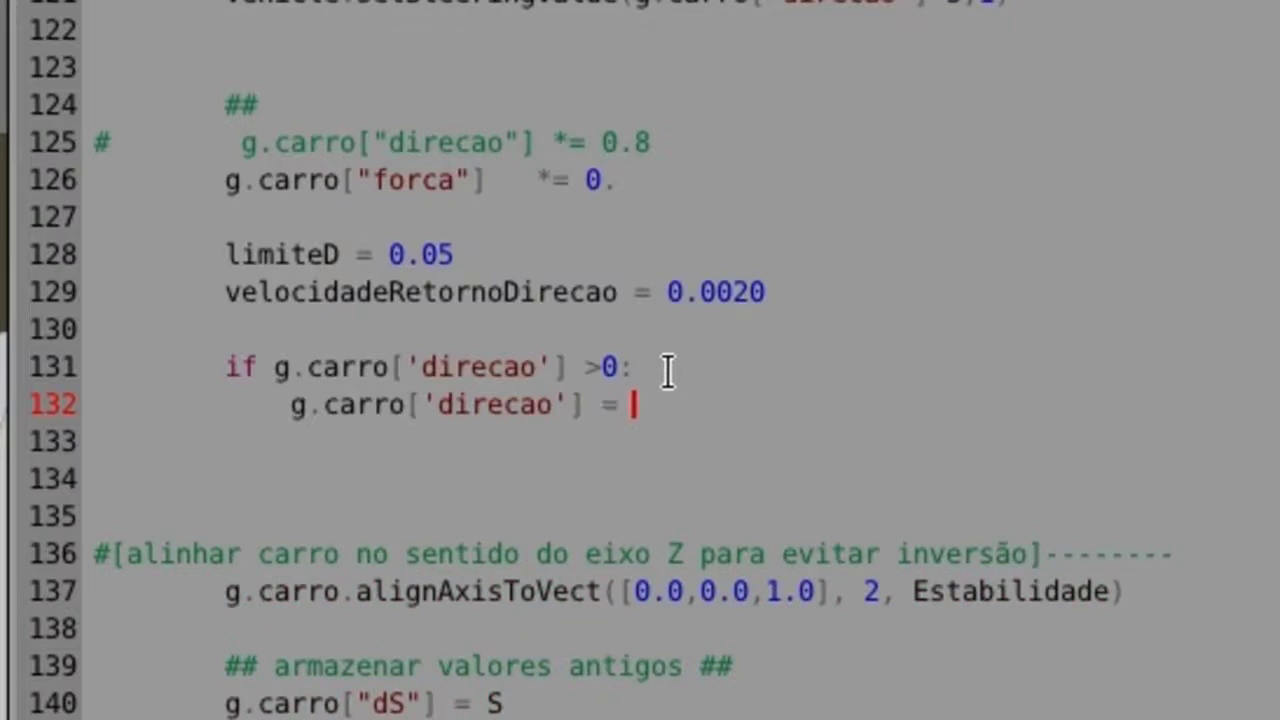
type("limit")
type("eD")
left_click_drag(634, 367, 95, 368)
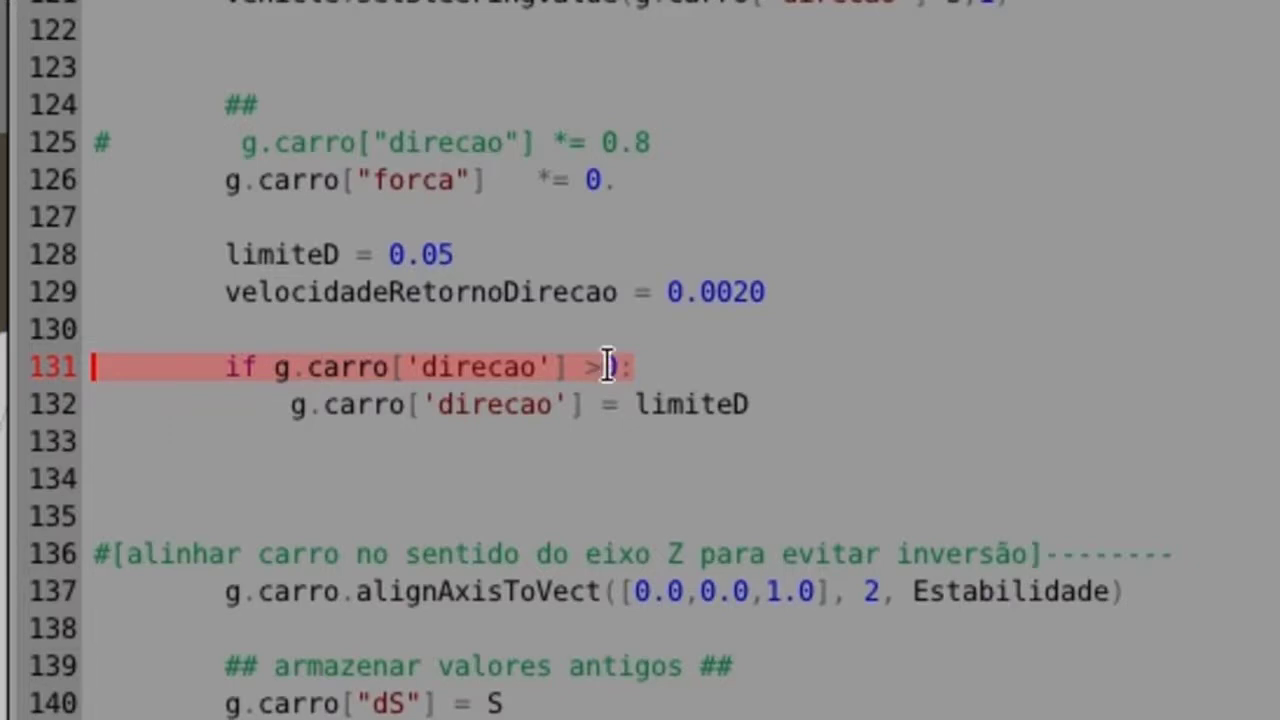
left_click(791, 357)
key("Left")
key("BackSpace")
type("limit")
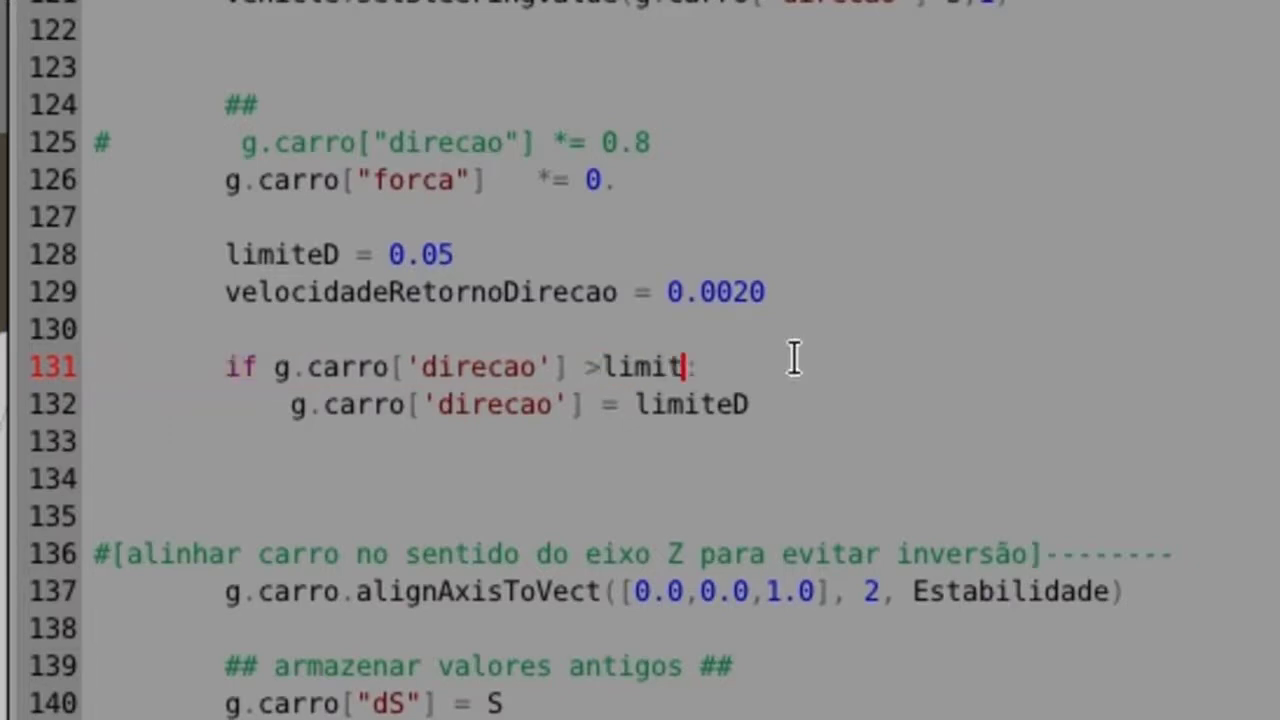
type("eD")
Step: Duplicate the clamp as a lower bound, if direcao < -limiteD set it to -limiteD, and run the game
left_click_drag(95, 441, 71, 363)
key("ctrl+c")
left_click(10, 474)
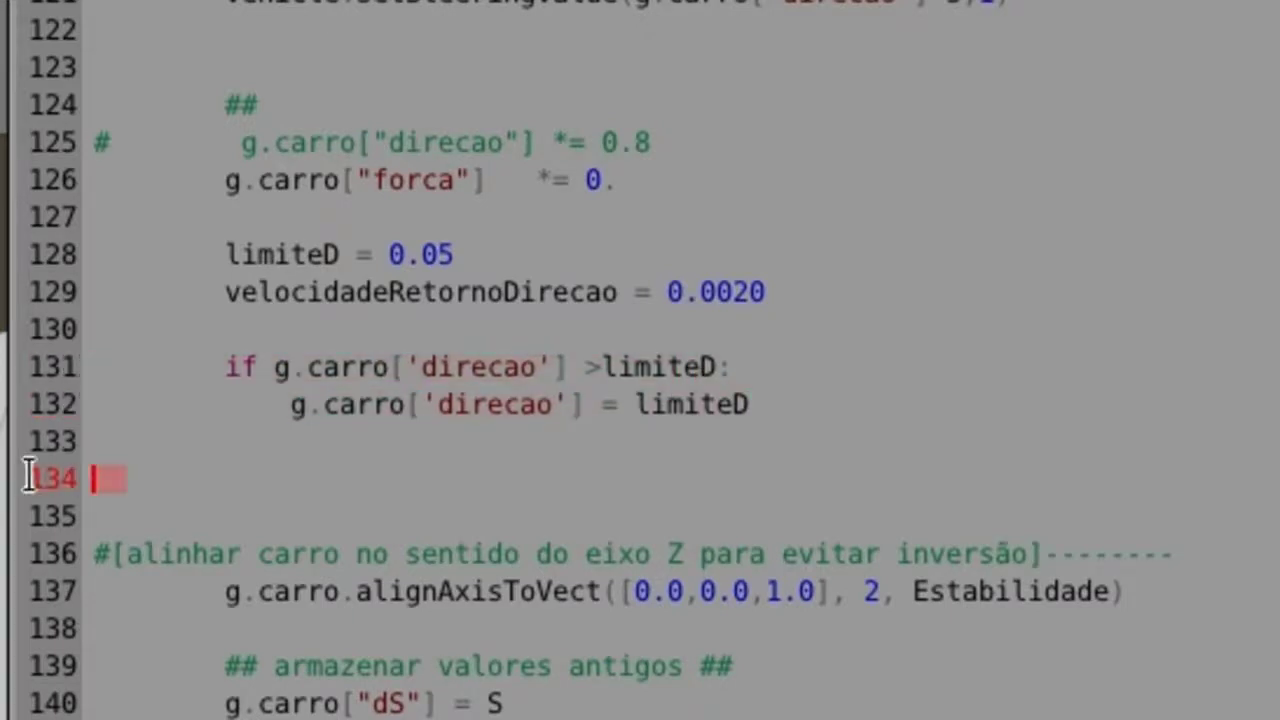
left_click_drag(10, 465, 14, 443)
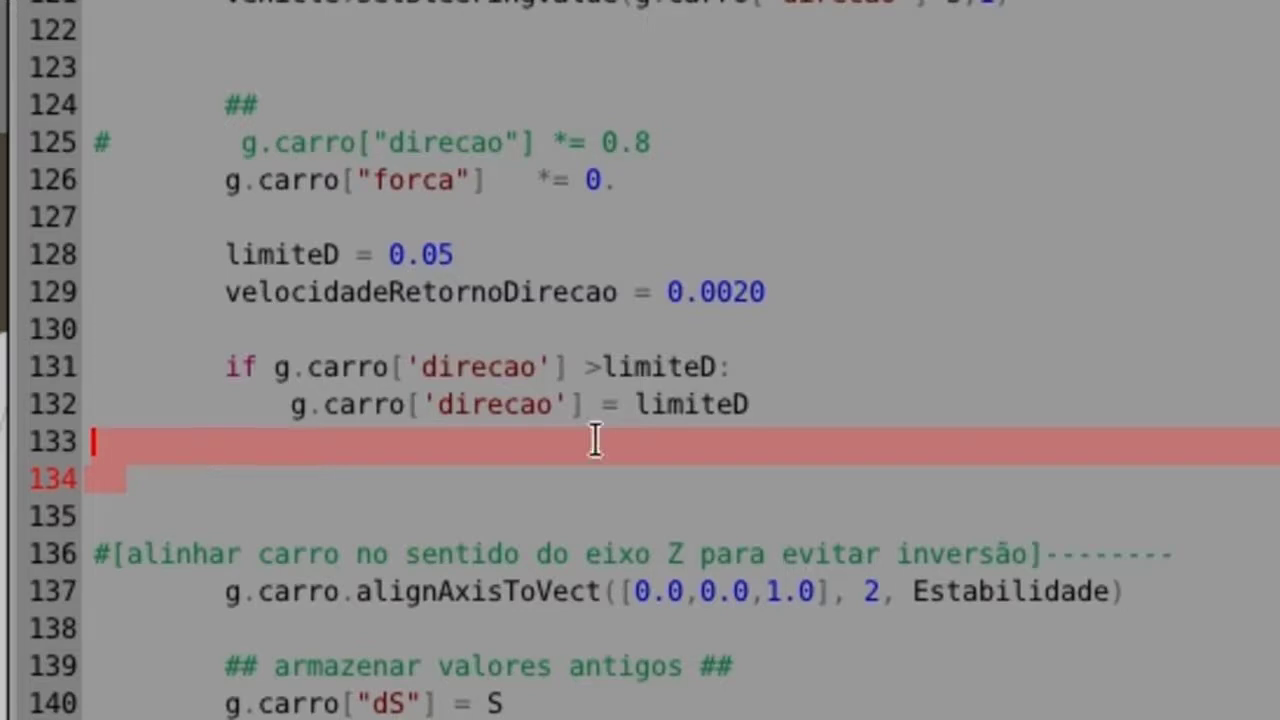
key("ctrl+v")
key("Up")
key("ctrl+Left")
key("BackSpace")
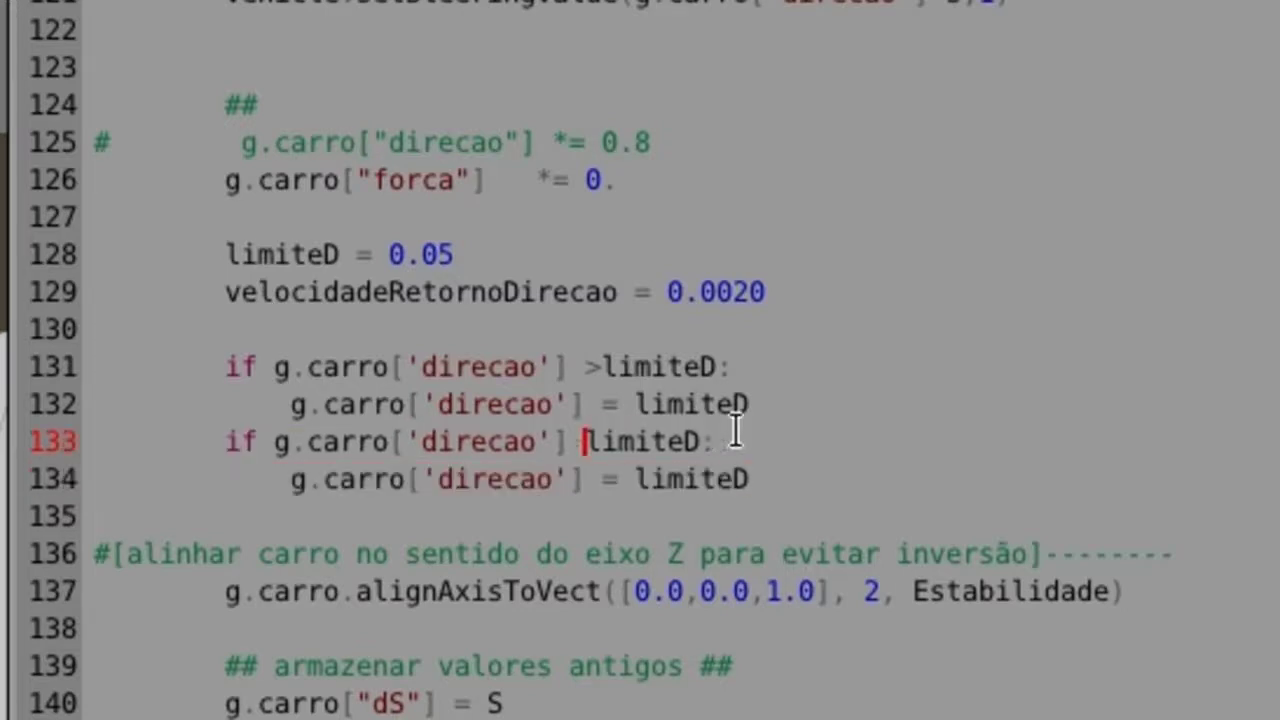
type("< ")
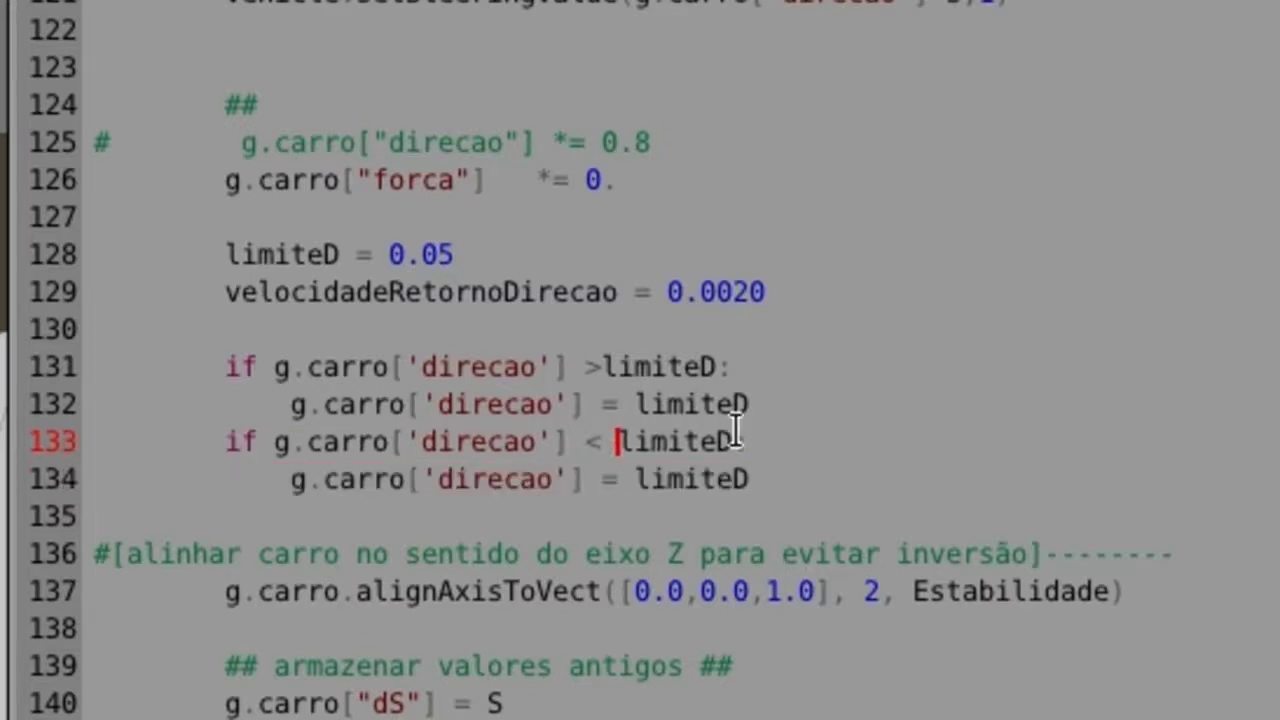
type("-")
key("Down")
type("-")
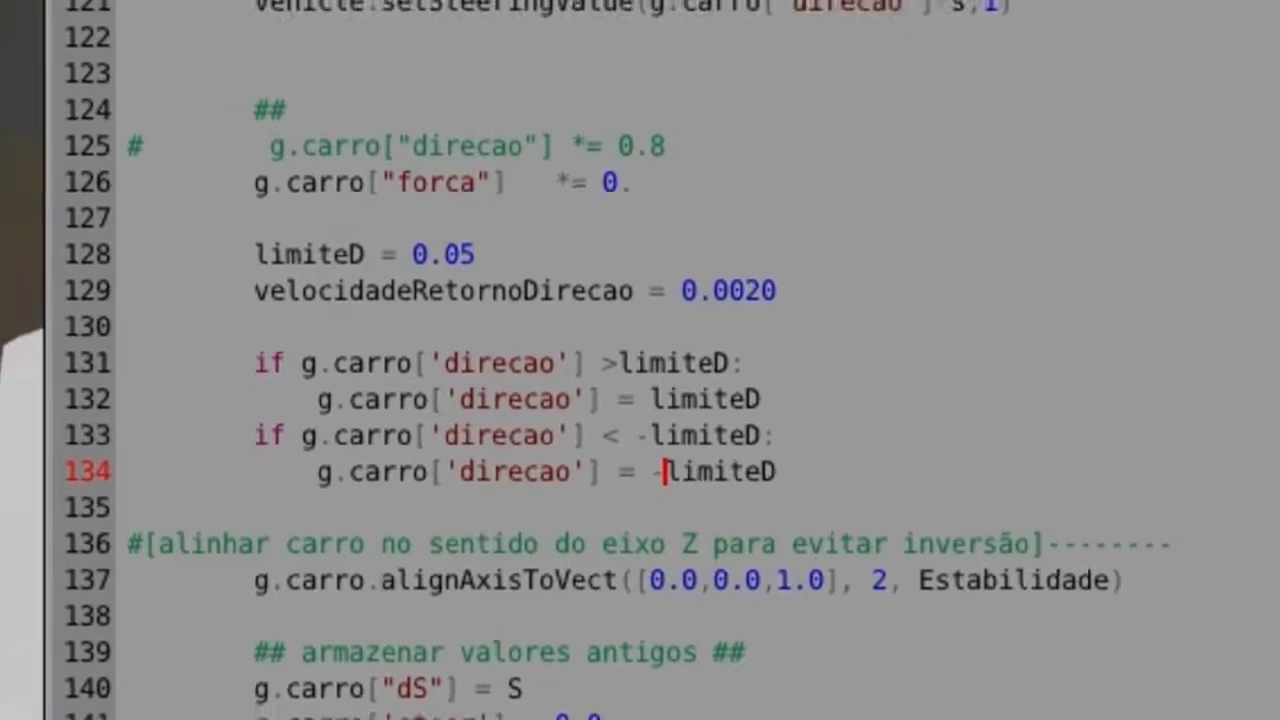
type("p")
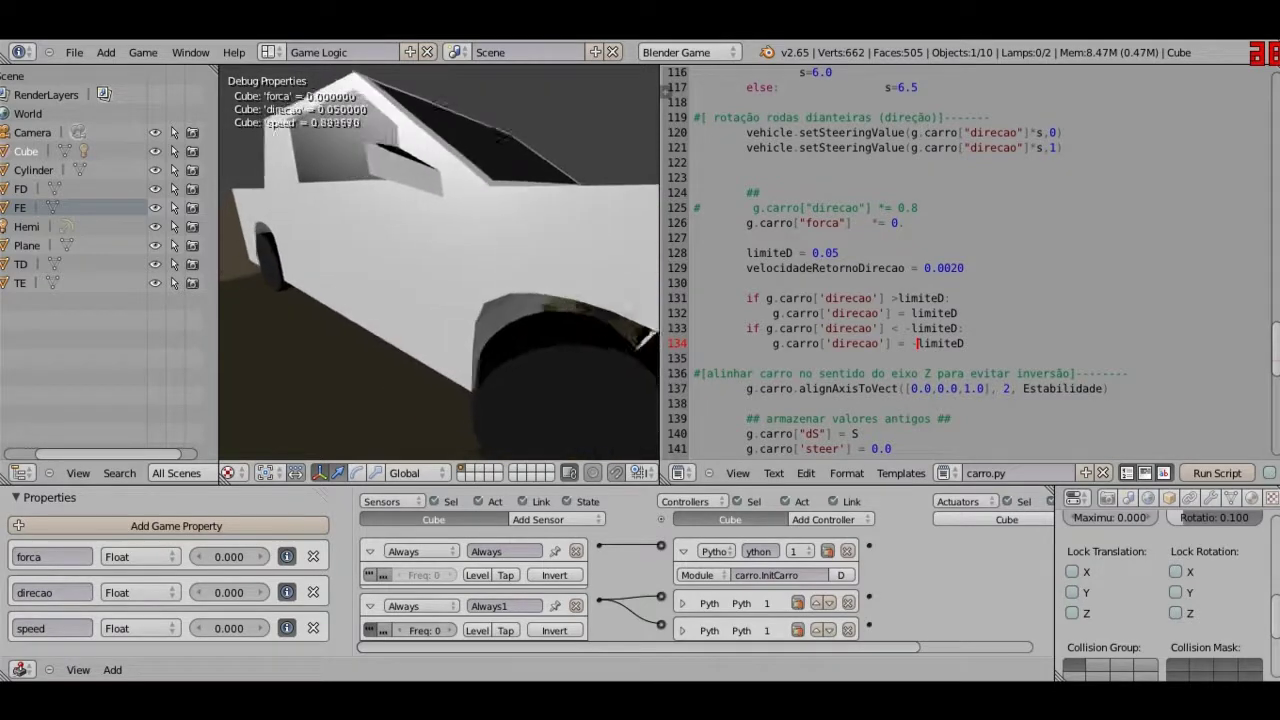
Step: Stop the game, copy g.carro['direcao'], and prepare an empty indented line 136
key("Escape")
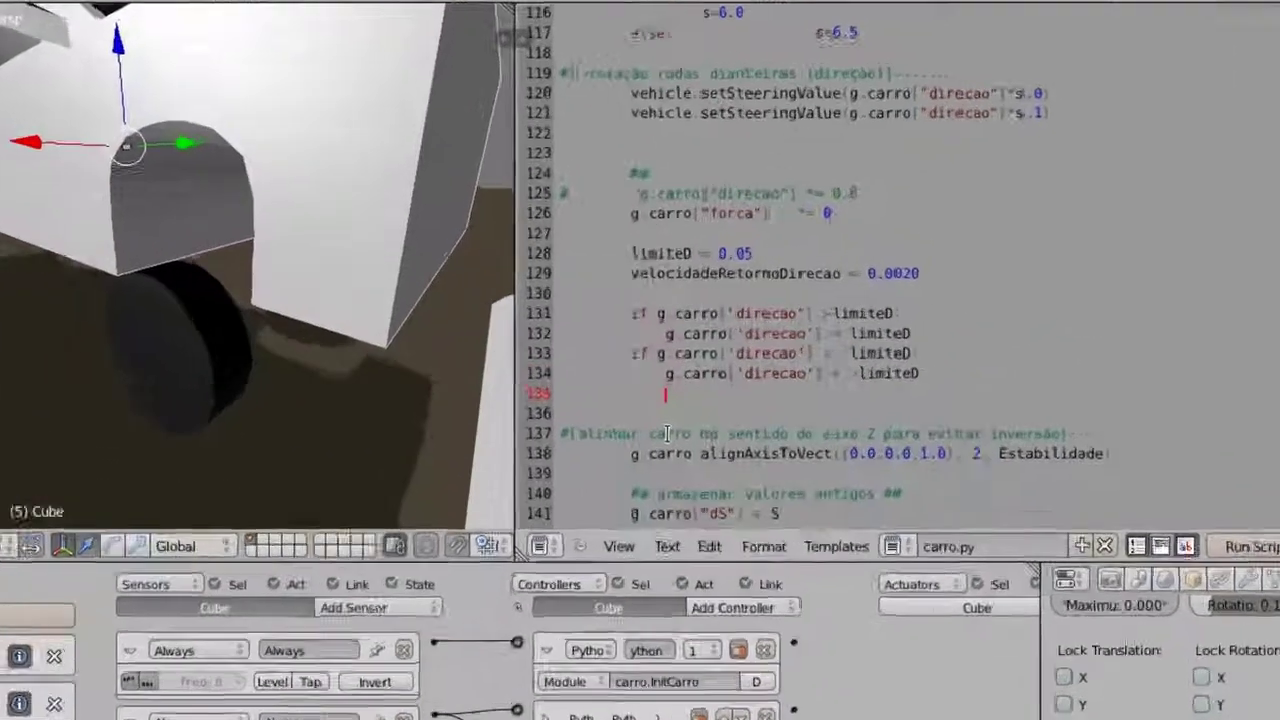
key("Return")
key("Return")
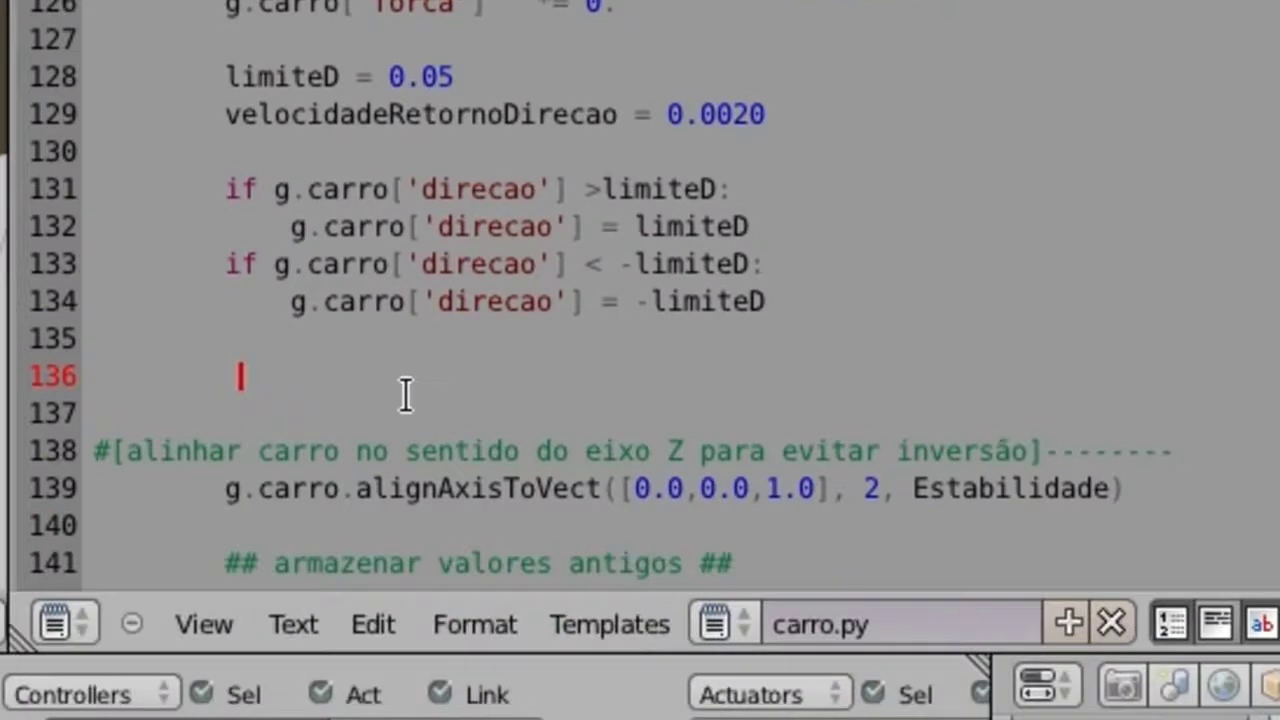
left_click_drag(567, 263, 218, 272)
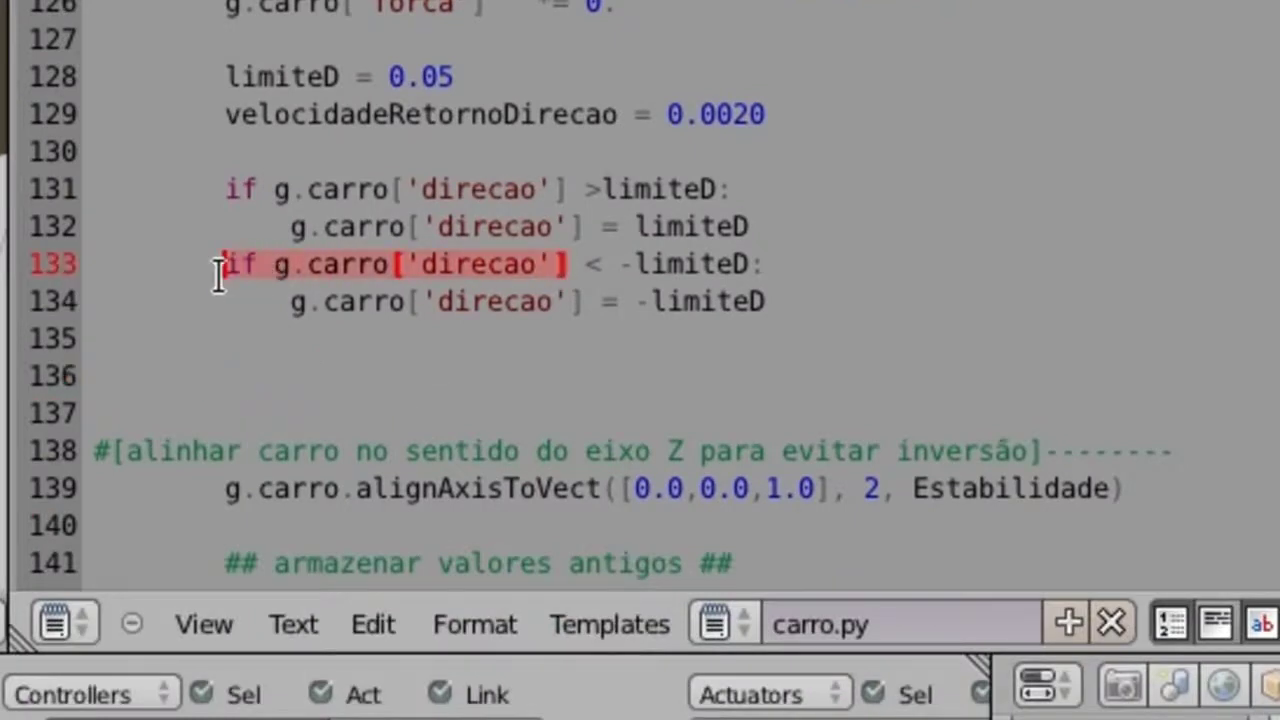
left_click_drag(567, 264, 270, 272)
key("ctrl+c")
left_click(491, 368)
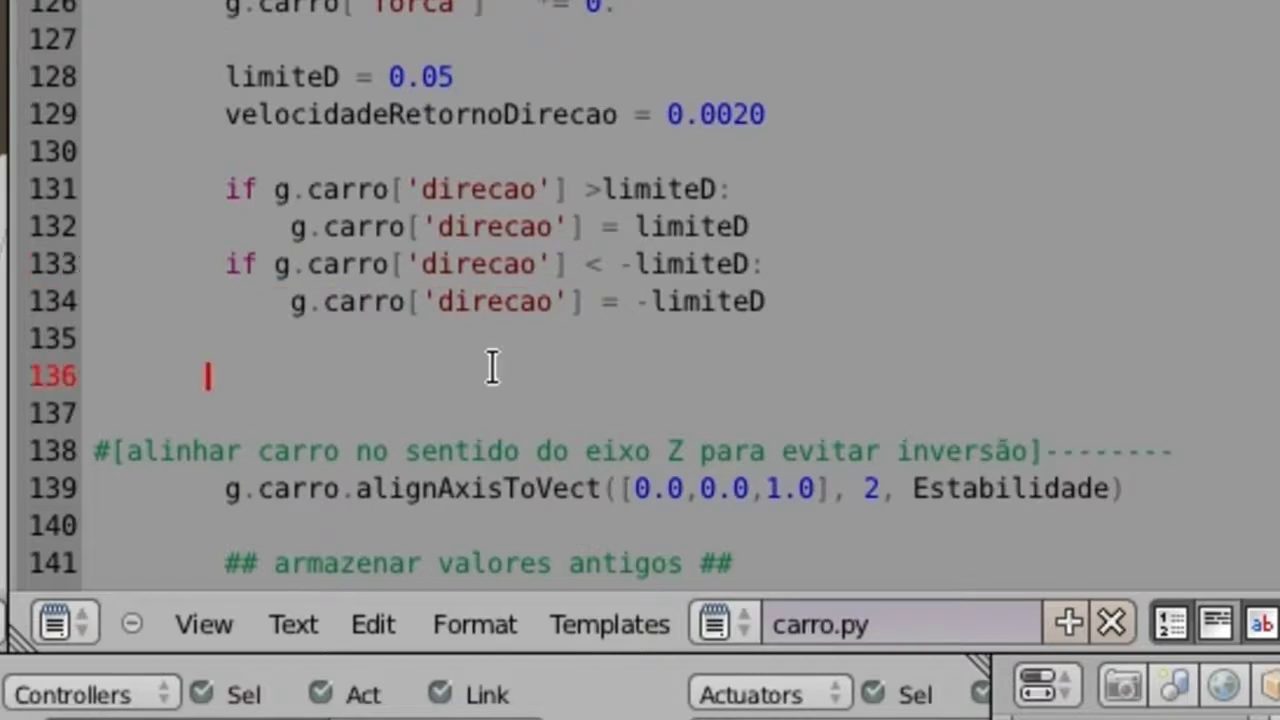
key("BackSpace")
key("BackSpace")
key("BackSpace")
key("BackSpace")
key("BackSpace")
key("BackSpace")
key("BackSpace")
key("BackSpace")
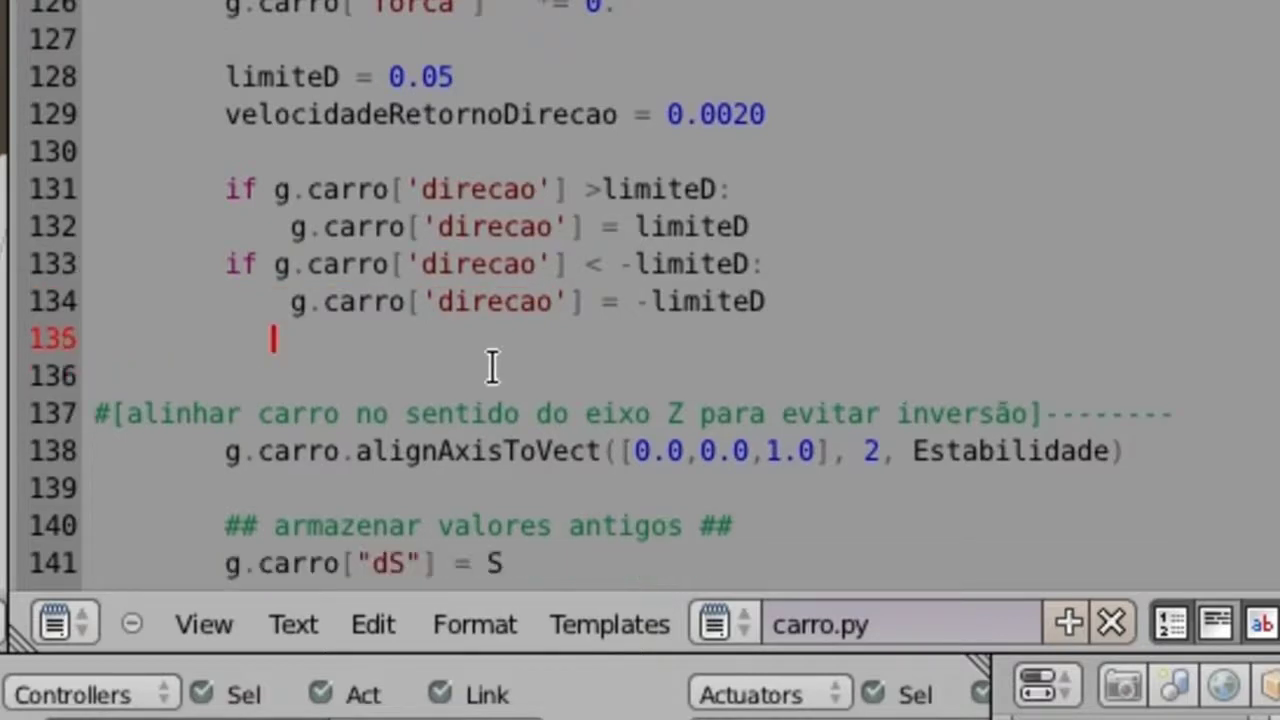
key("BackSpace")
key("BackSpace")
key("Return")
Step: Type the condition if g.carro['direcao'] >0: on line 136
type("if")
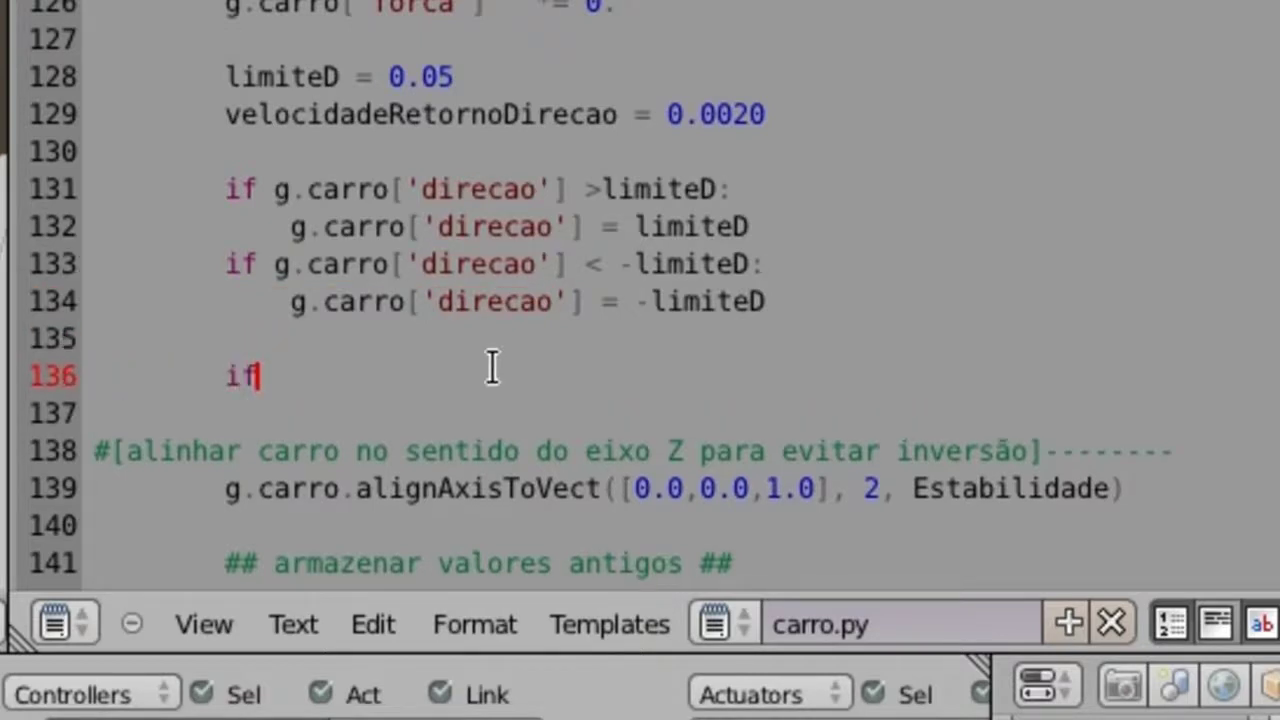
key("ctrl+v")
type(">-")
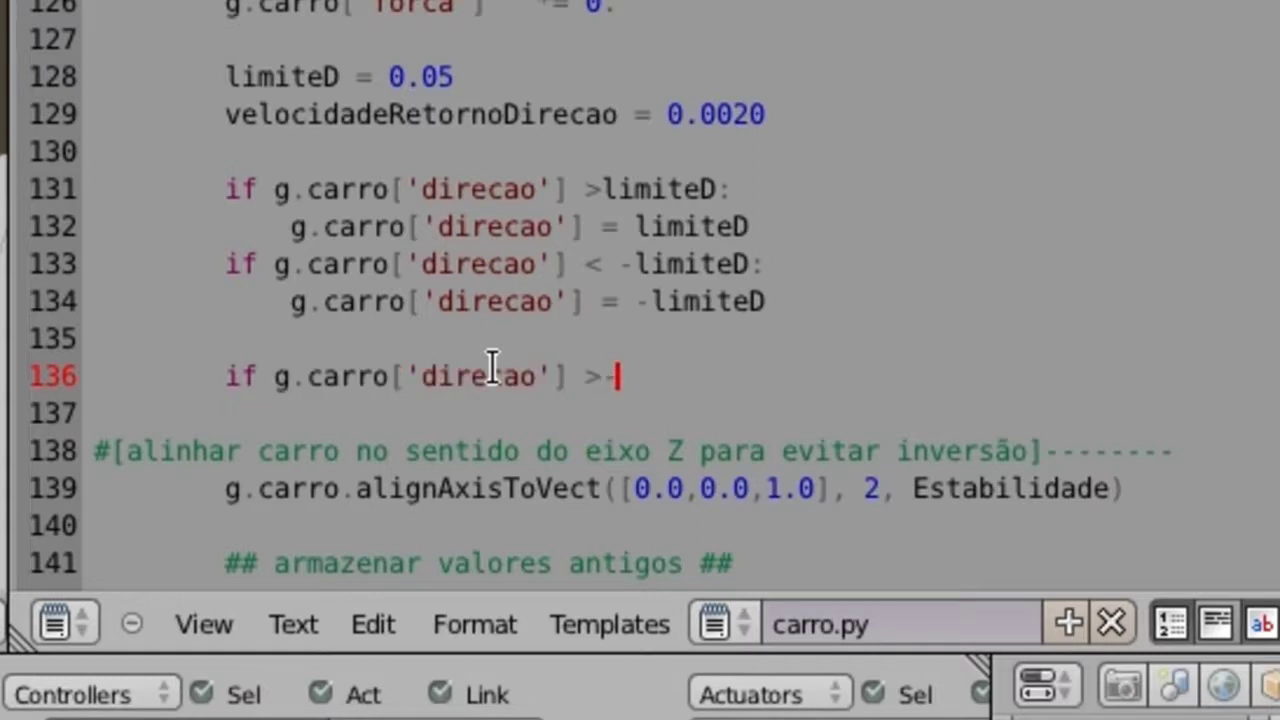
key("BackSpace")
type("0")
type(":")
Step: Add an indented line setting direcao to itself minus velocidadeRetornoDirecao
key("Return")
key("ctrl+v")
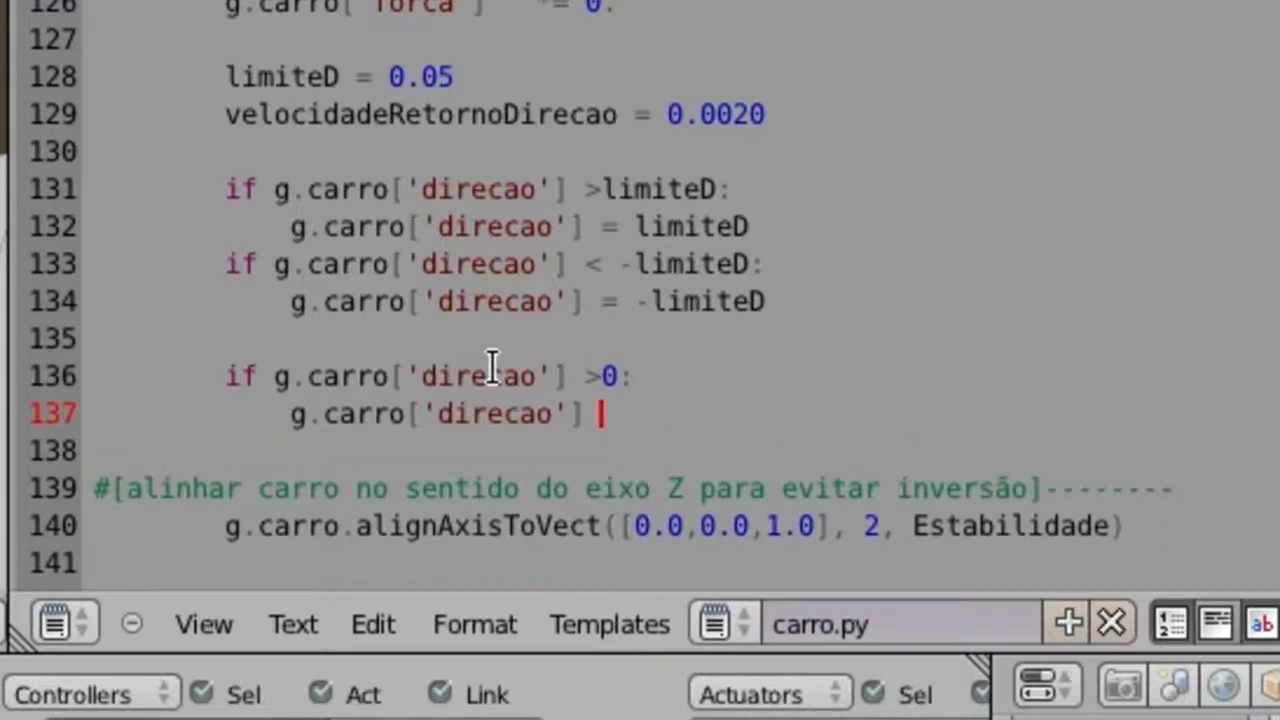
type("=")
key("ctrl+v")
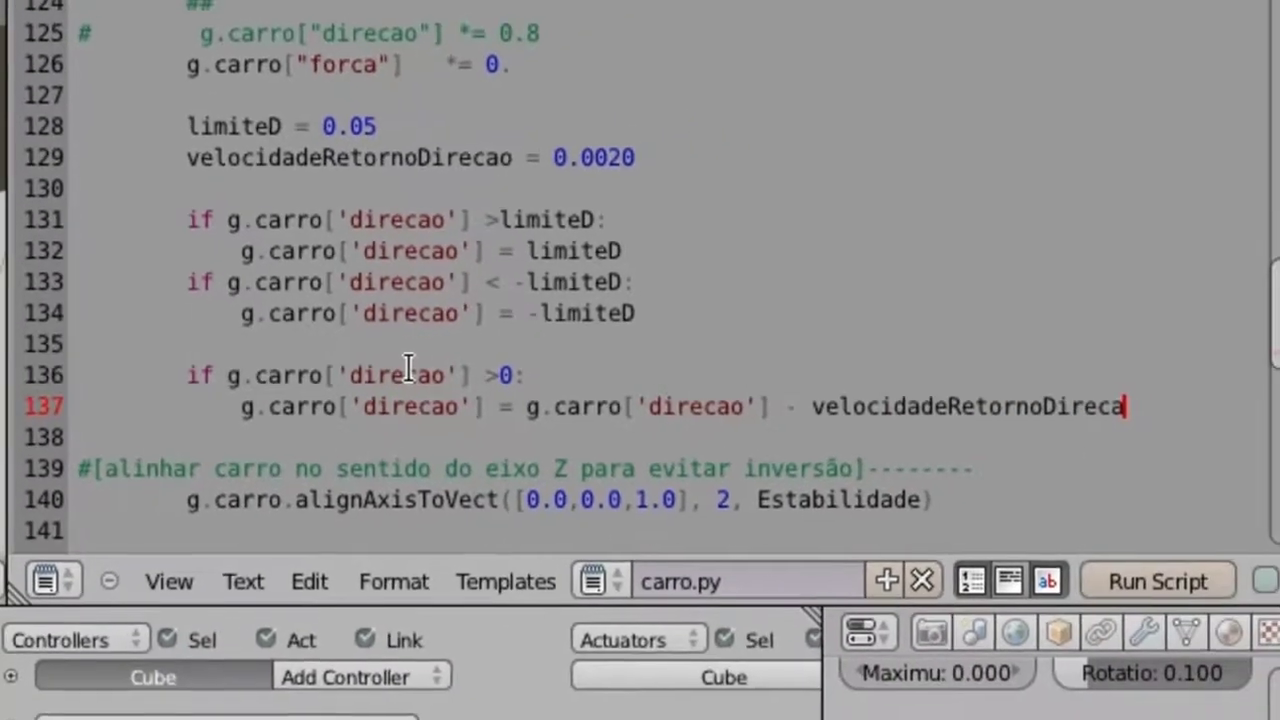
type("0o")
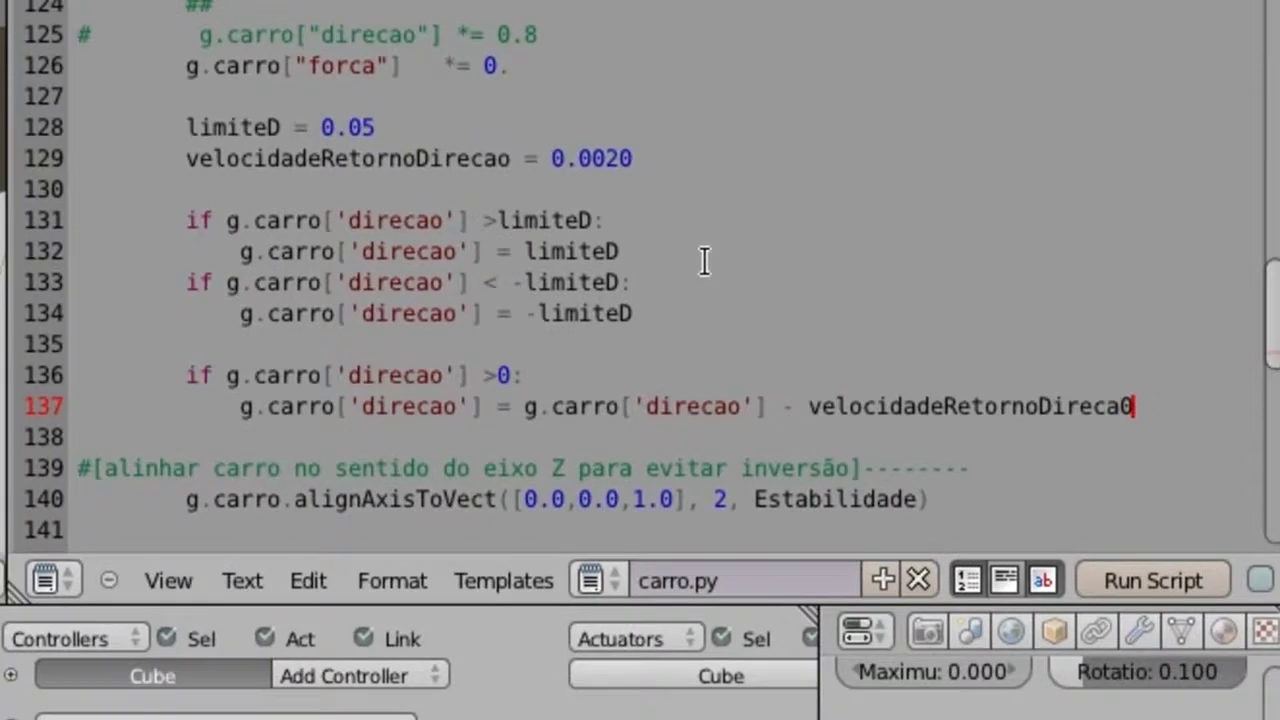
left_click_drag(510, 158, 193, 160)
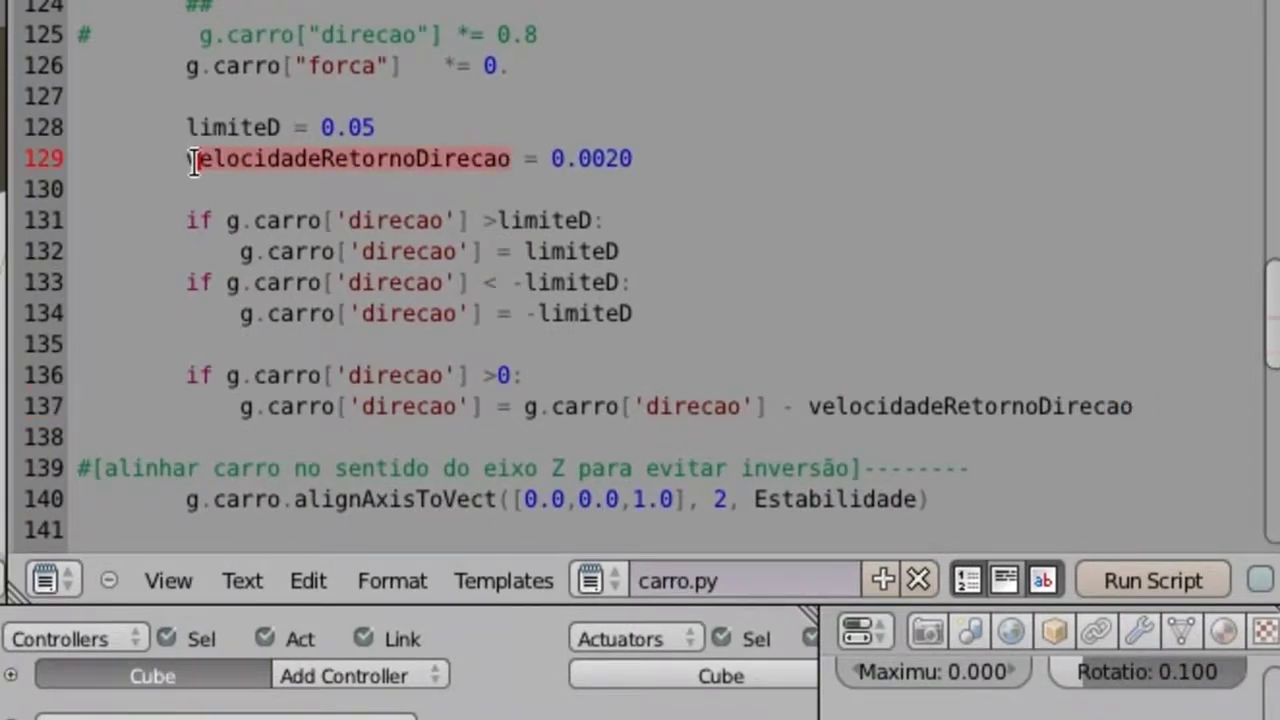
mouse_move(1120, 398)
left_mouse_down()
mouse_move(614, 400)
mouse_move(65, 372)
left_mouse_up()
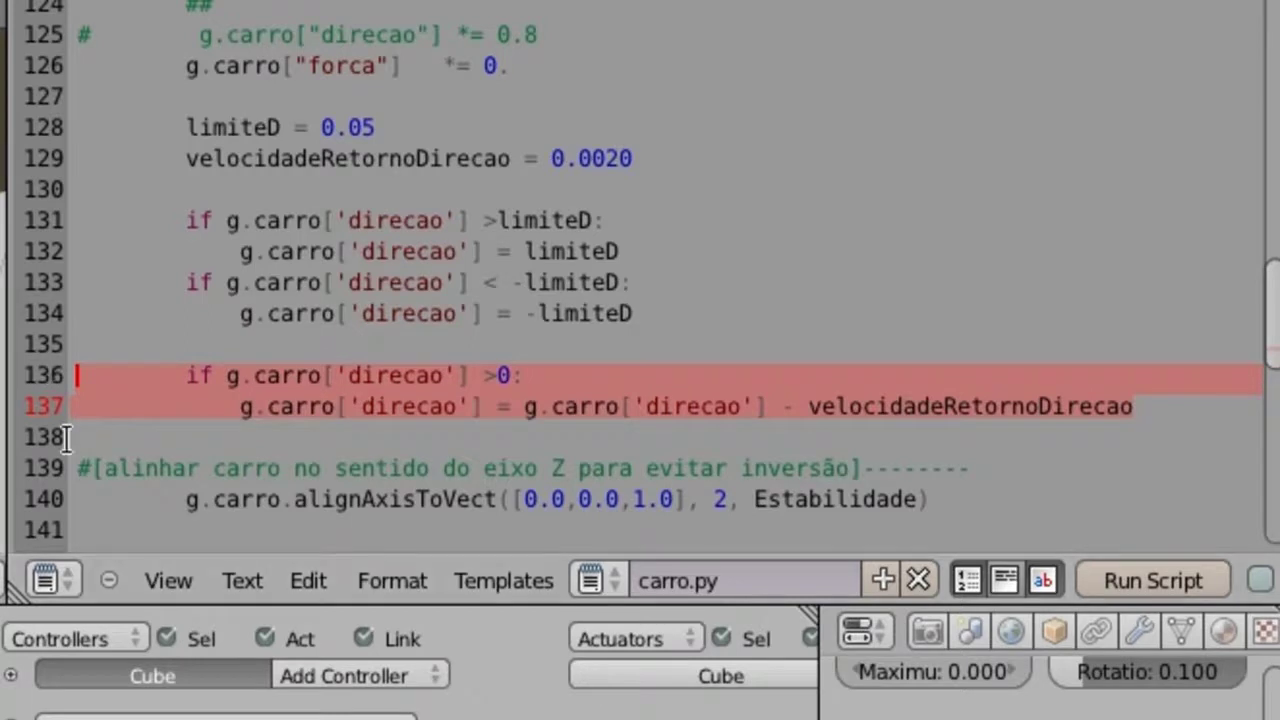
Step: Paste a copy of the block as lines 138–139, changing >0 to <0 and the minus to plus
left_click(143, 437)
type("if g.carro['direcao'] >0:             g.carro['direcao'] = g.carro['direcao'] - velocidadeRetornoDirecao")
key("Return")
left_click(495, 437)
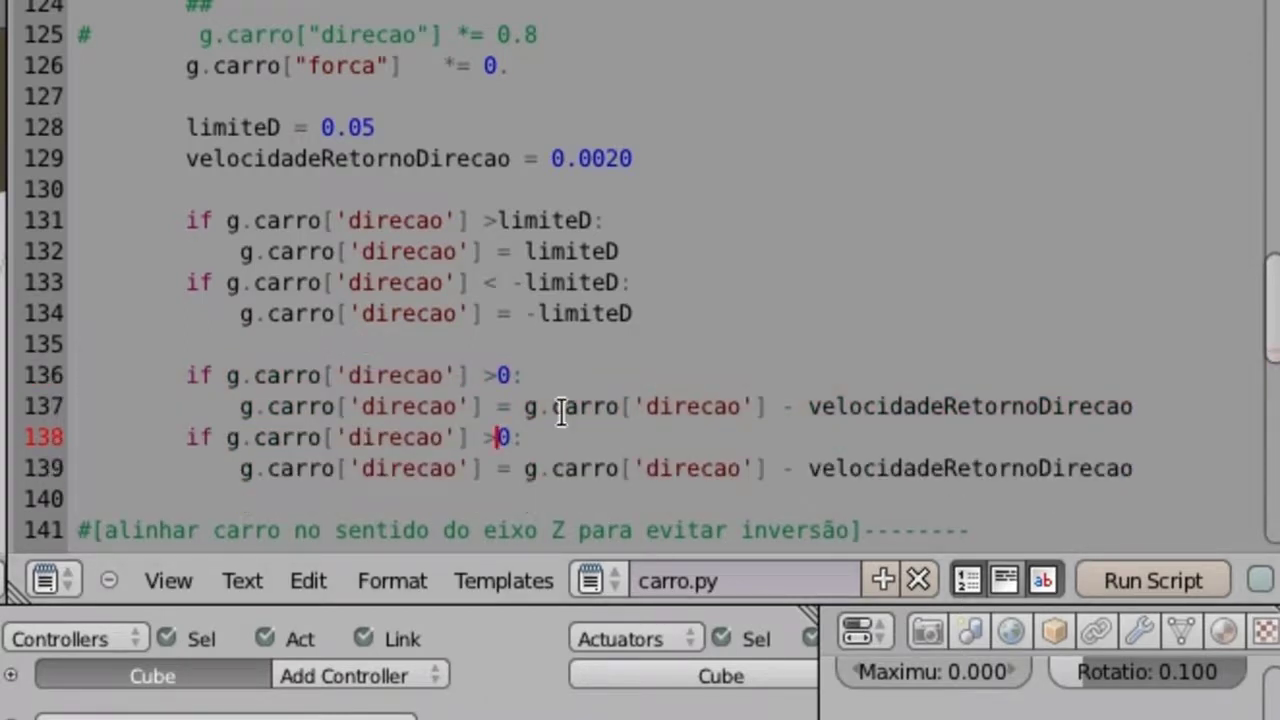
scroll(562, 414, "down", 2)
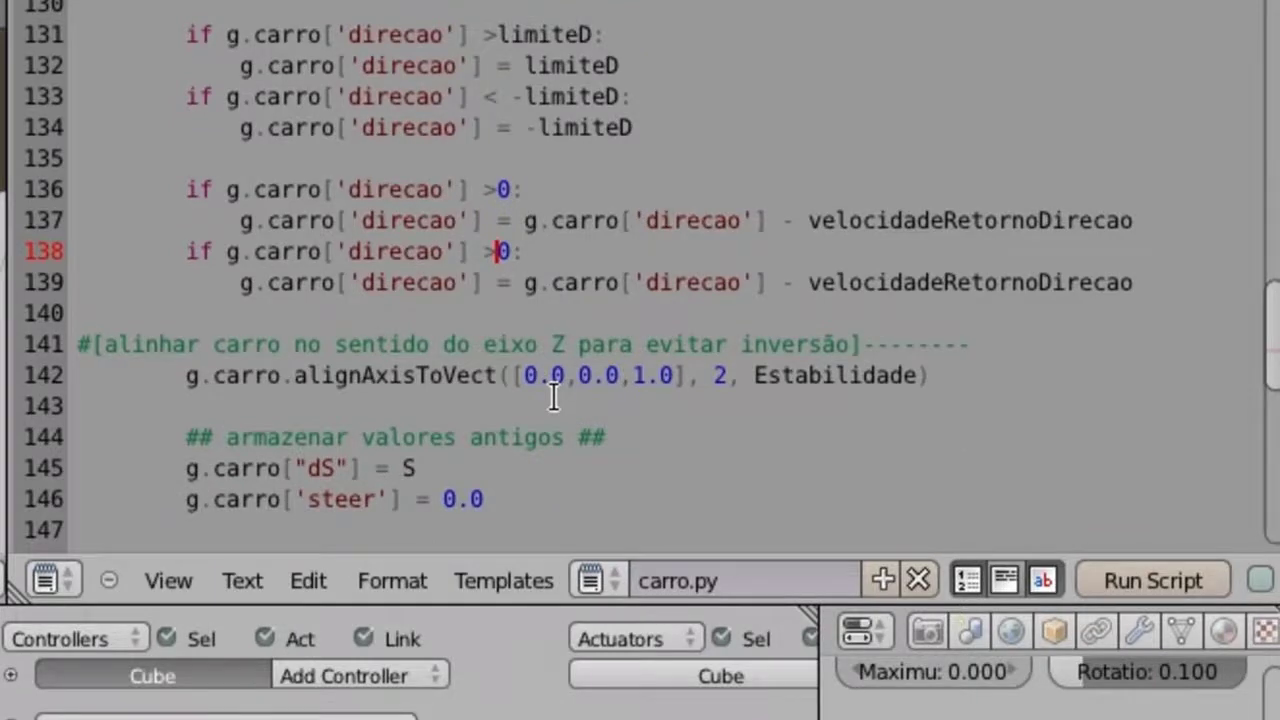
key("BackSpace")
type("<")
left_click_drag(250, 282, 357, 282)
left_click_drag(524, 282, 716, 276)
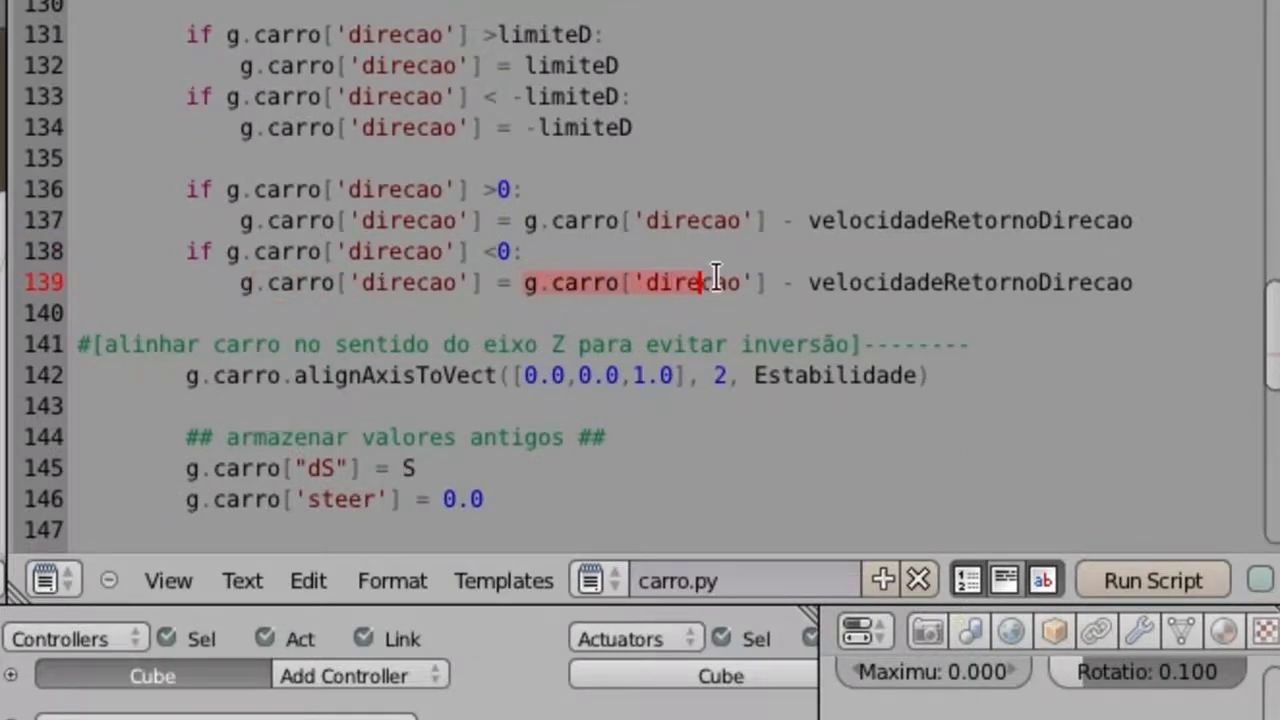
left_click(795, 283)
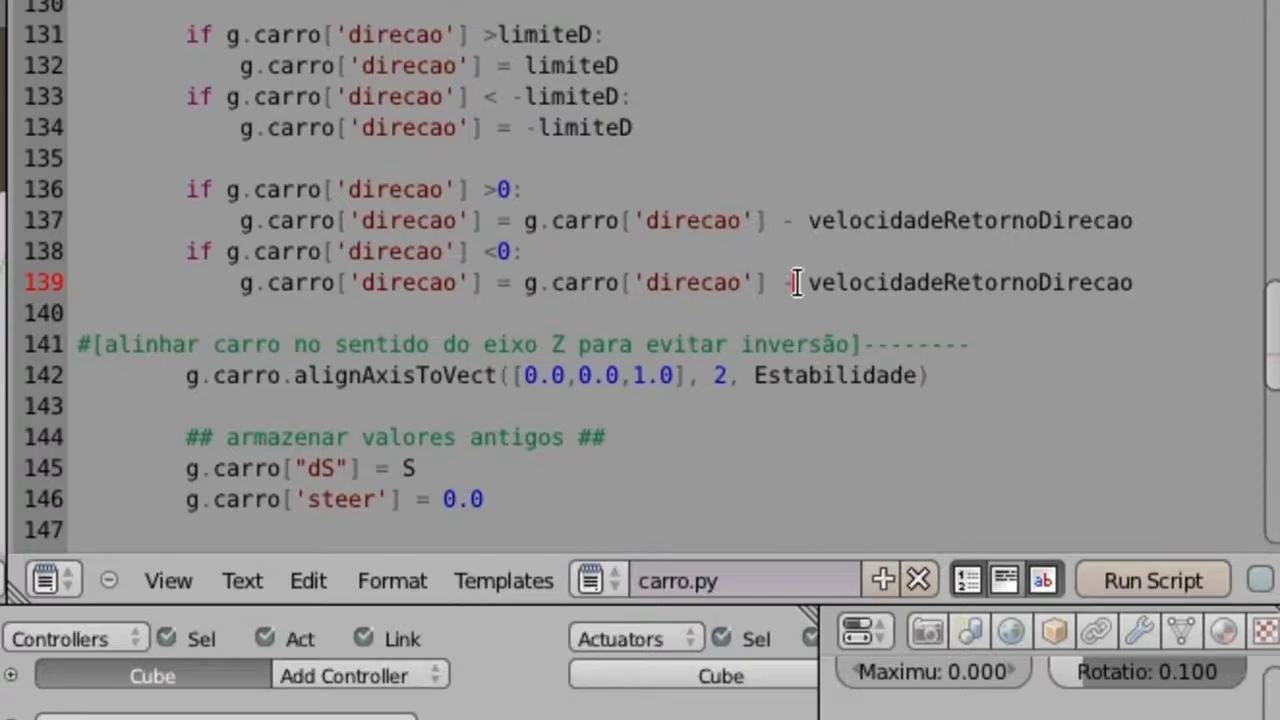
key("BackSpace")
type("+")
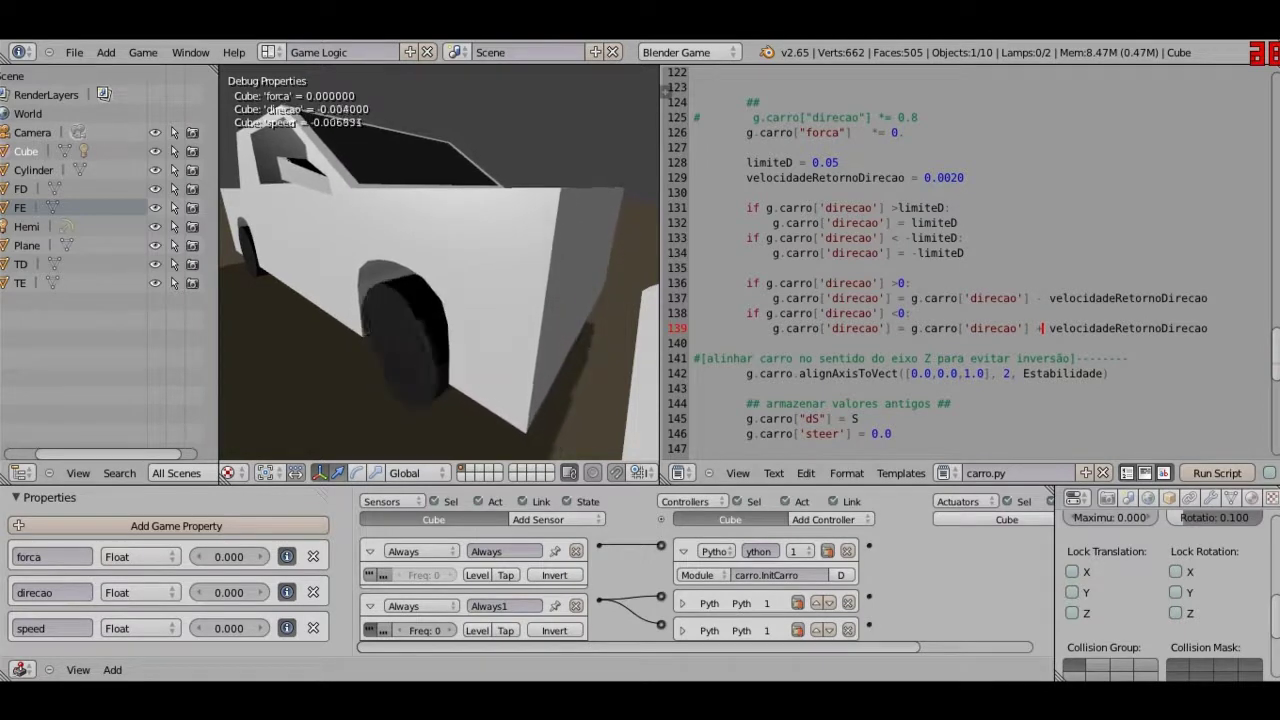
Step: Test-drive velocidadeRetornoDirecao at 0.0010 and 0.0005, then set it back to 0.002
key("Escape")
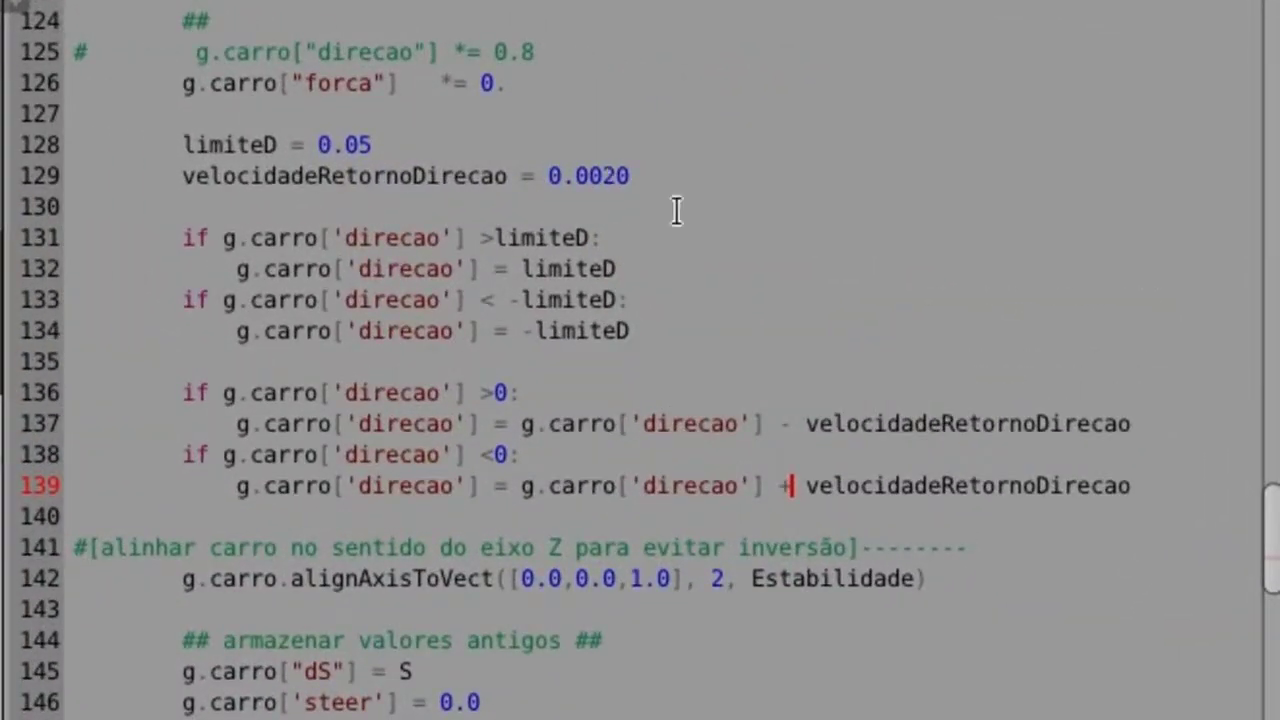
key("BackSpace")
type("1")
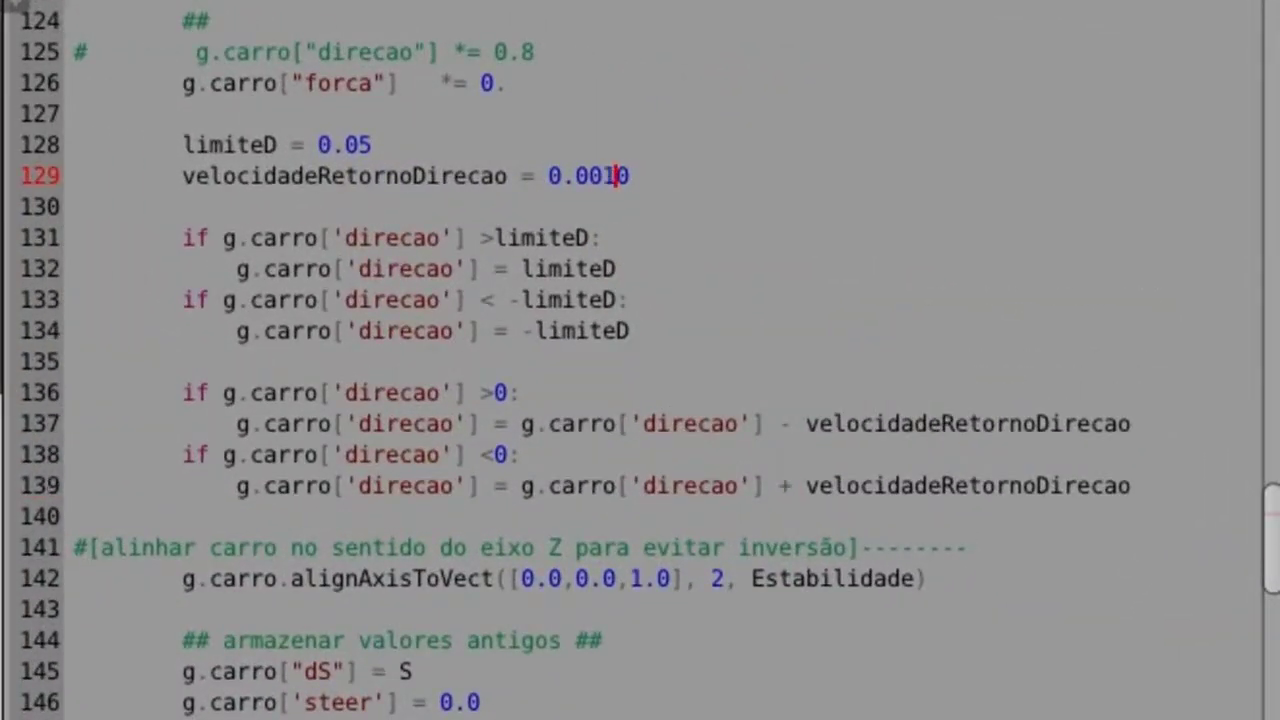
type("p")
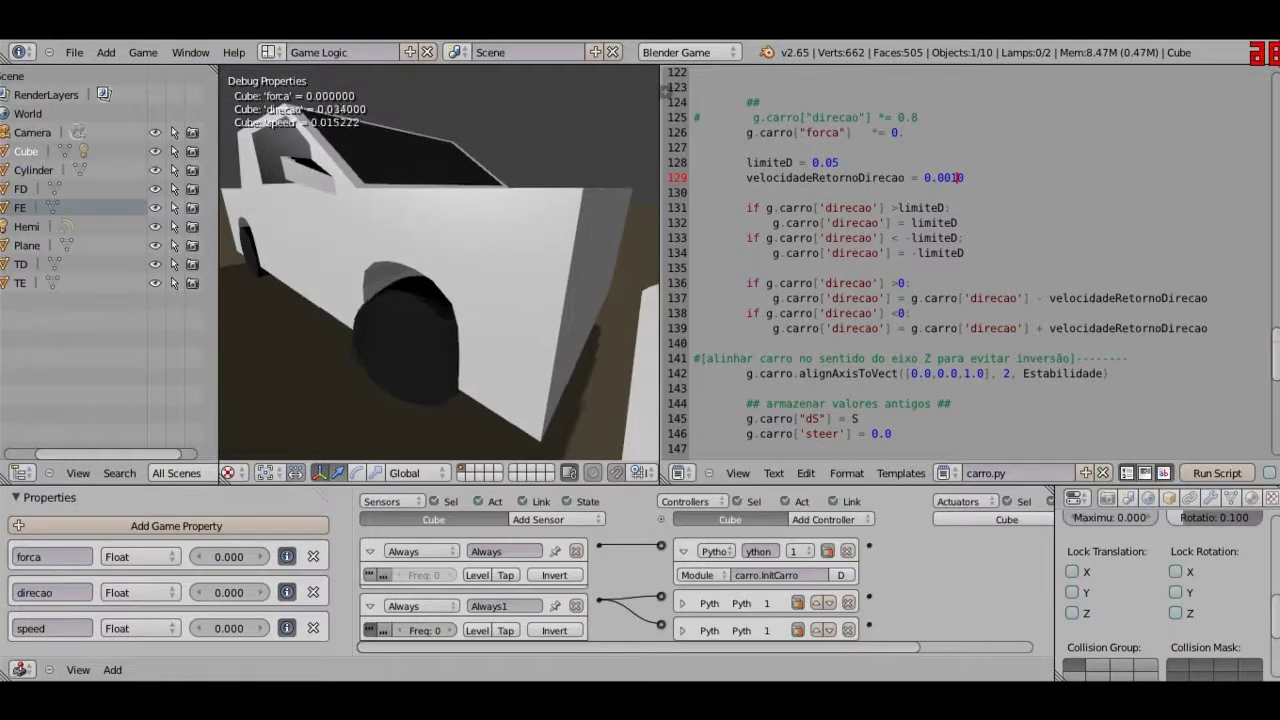
key("Escape")
key("BackSpace")
key("BackSpace")
type("05")
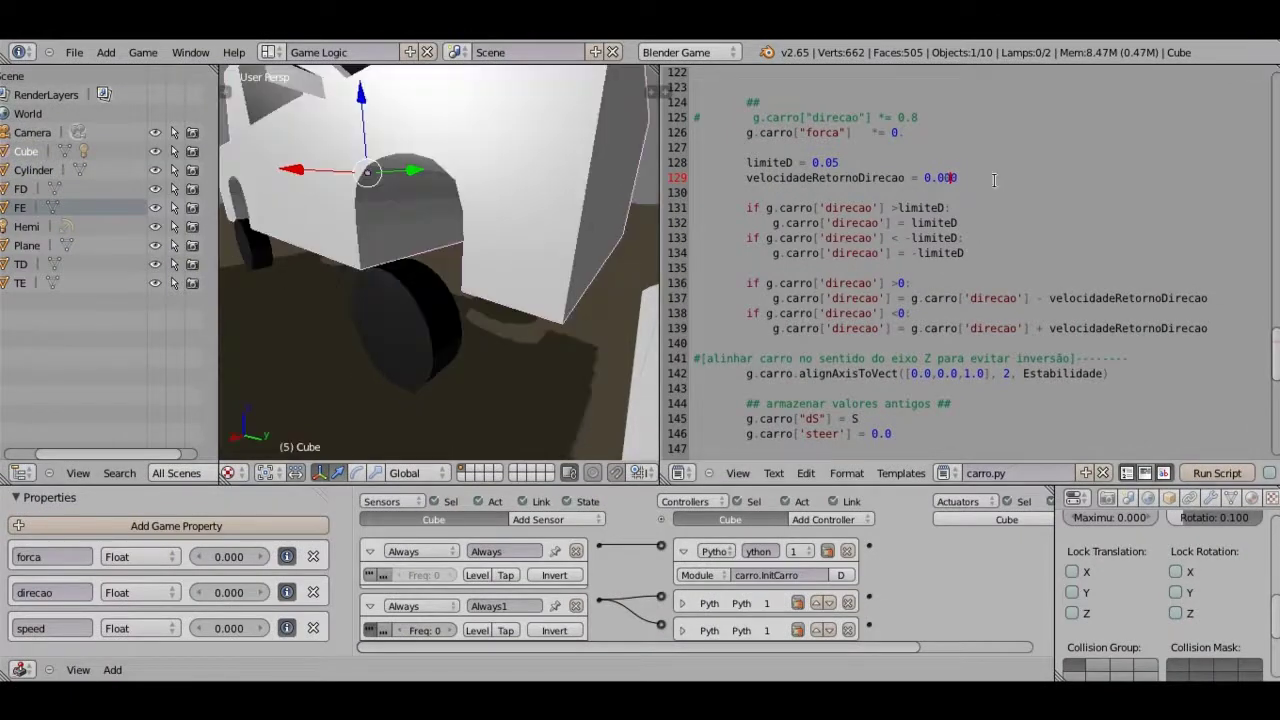
type("p")
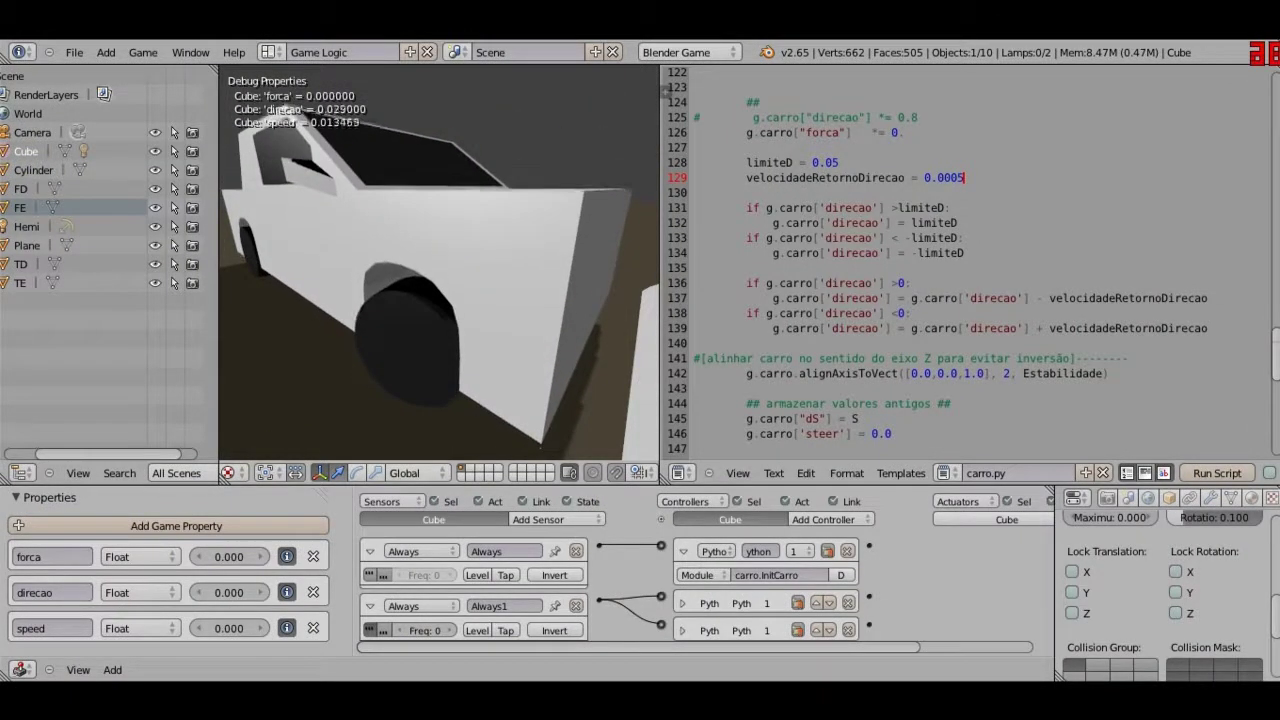
key("Escape")
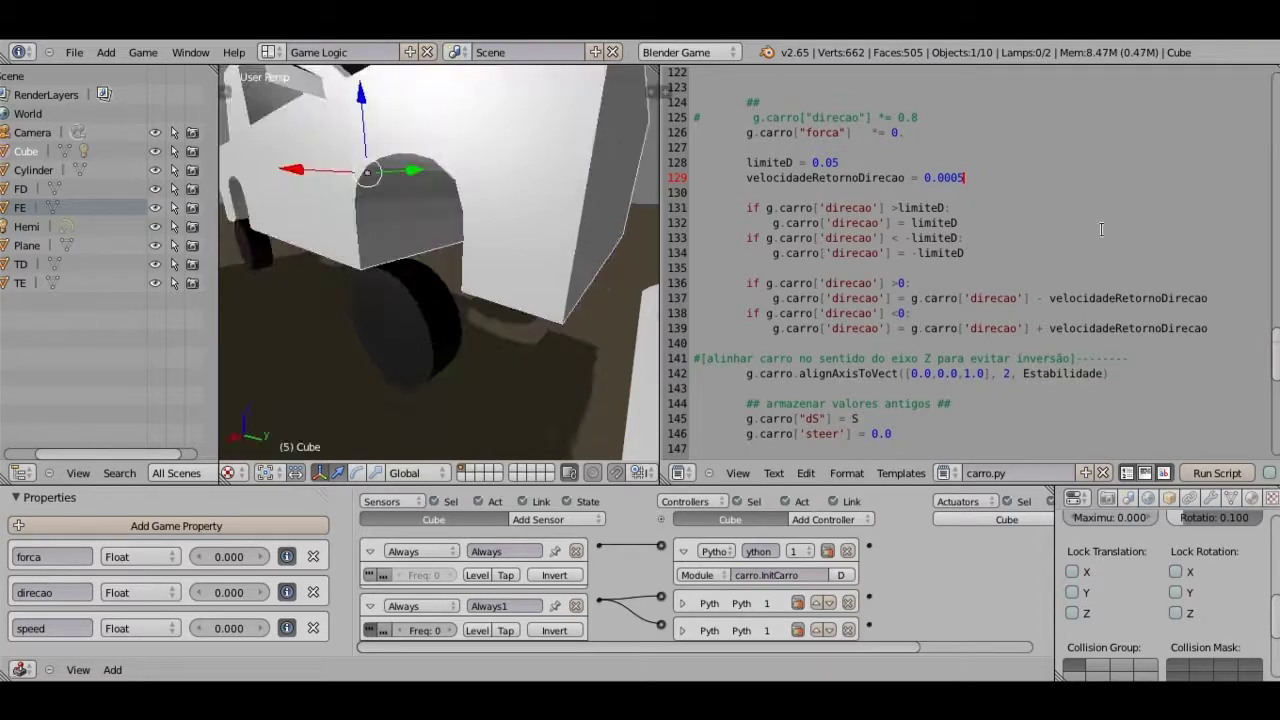
key("BackSpace")
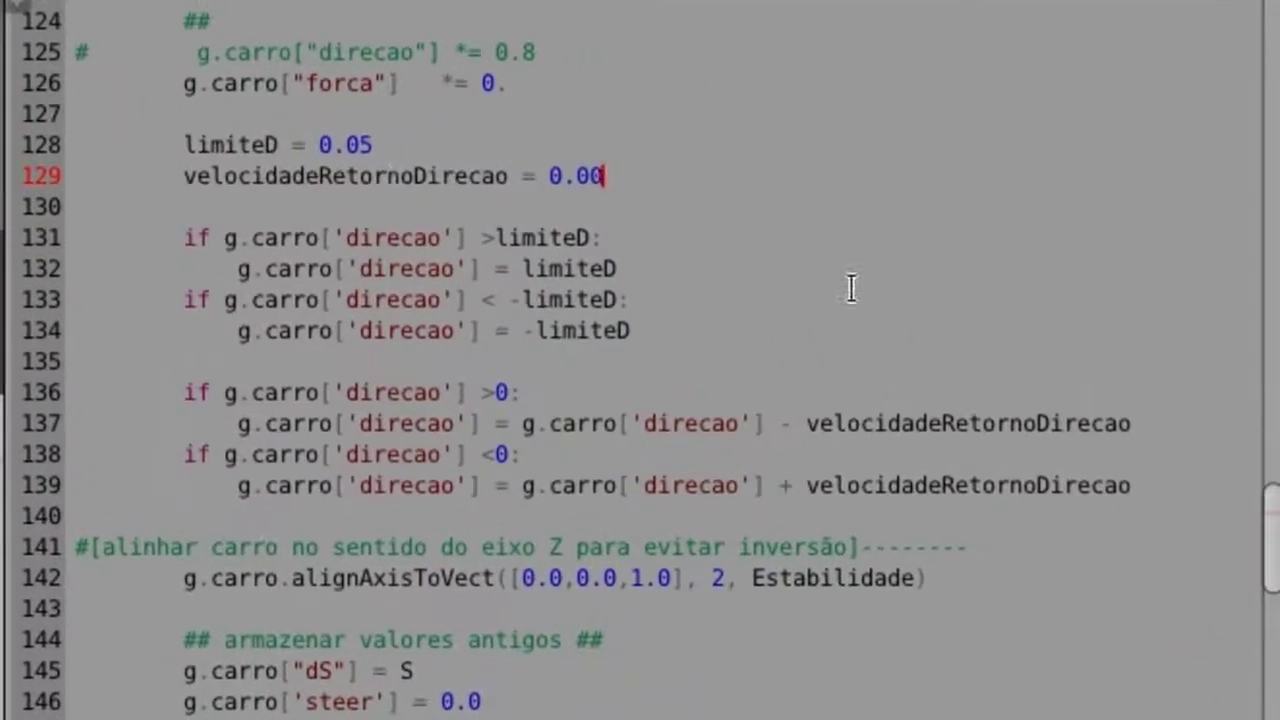
type("2")
Step: Change the limiteD value on line 128 to 0.07
left_click(428, 144)
key("BackSpace")
type("7")
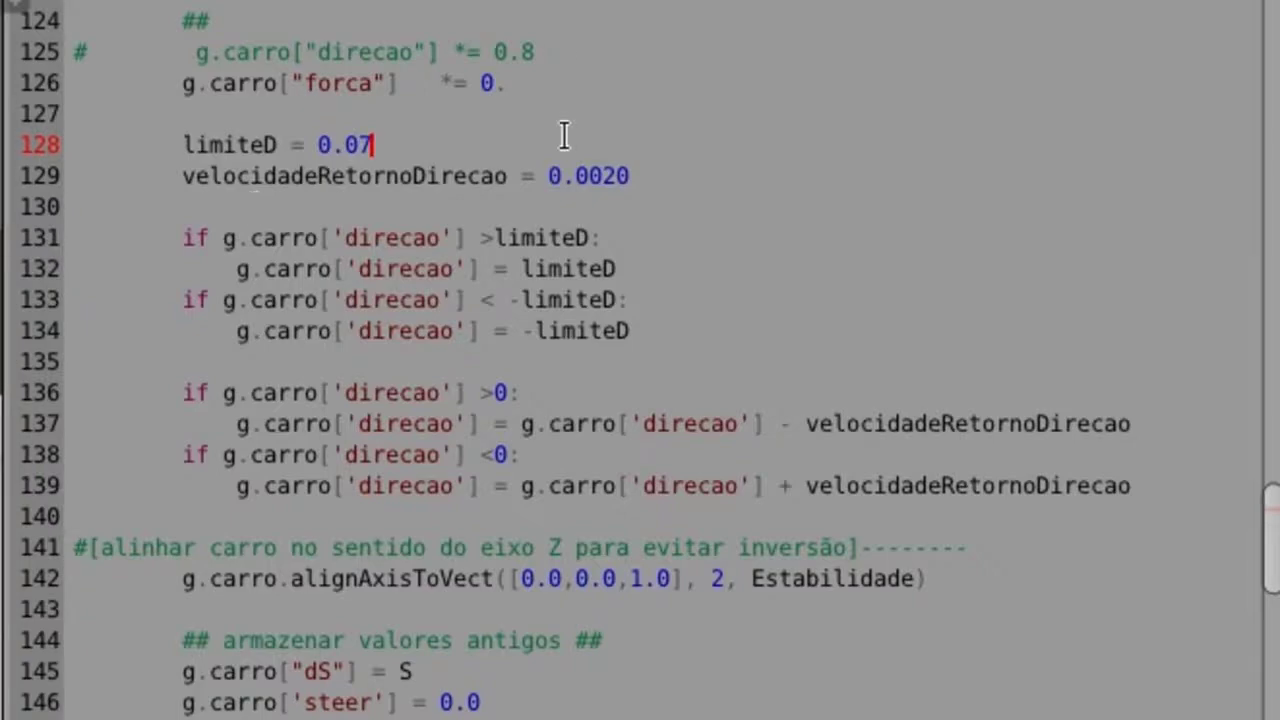
type("1")
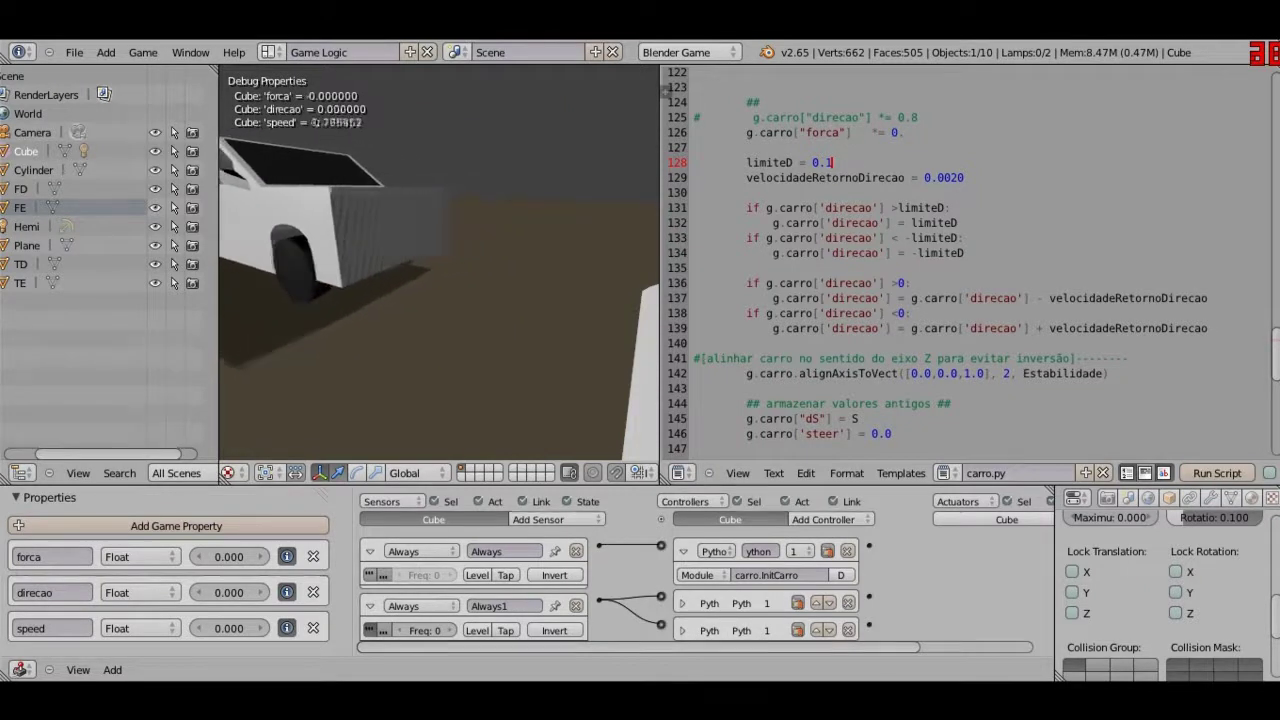
Step: Restore limiteD to 0.05, test-drive and steer the car, then stop the game
key("Escape")
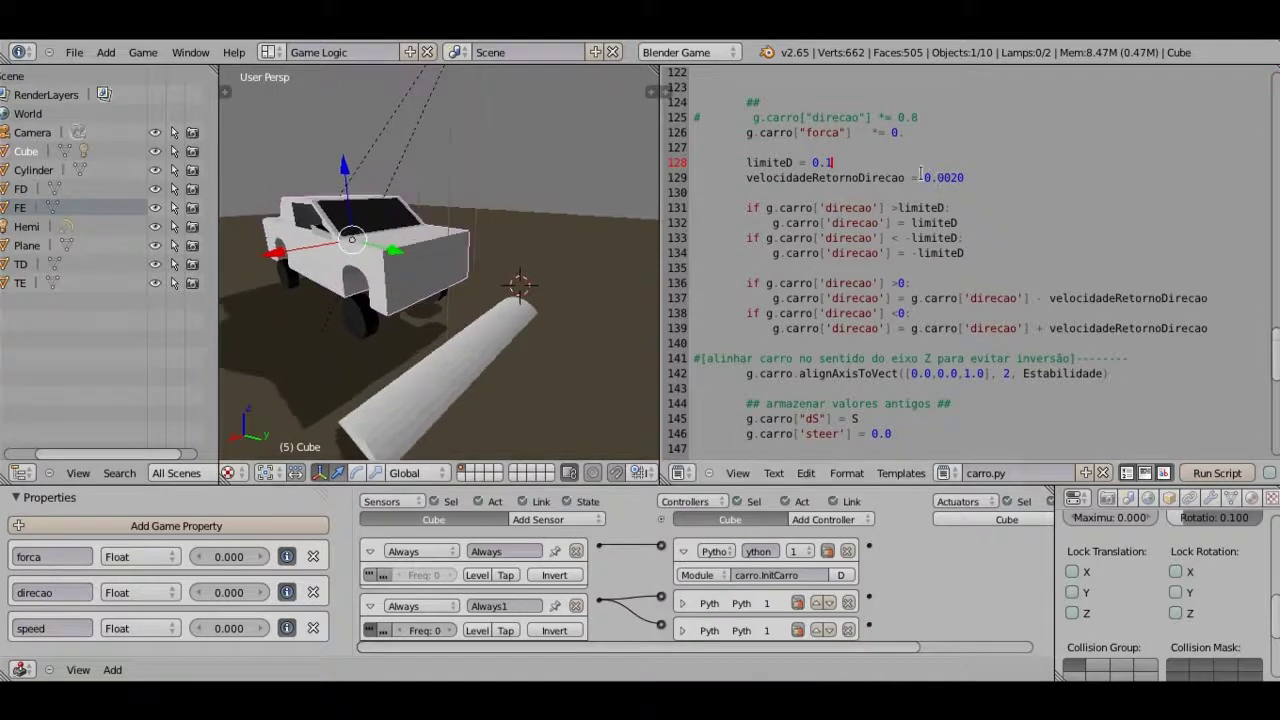
type("05p")
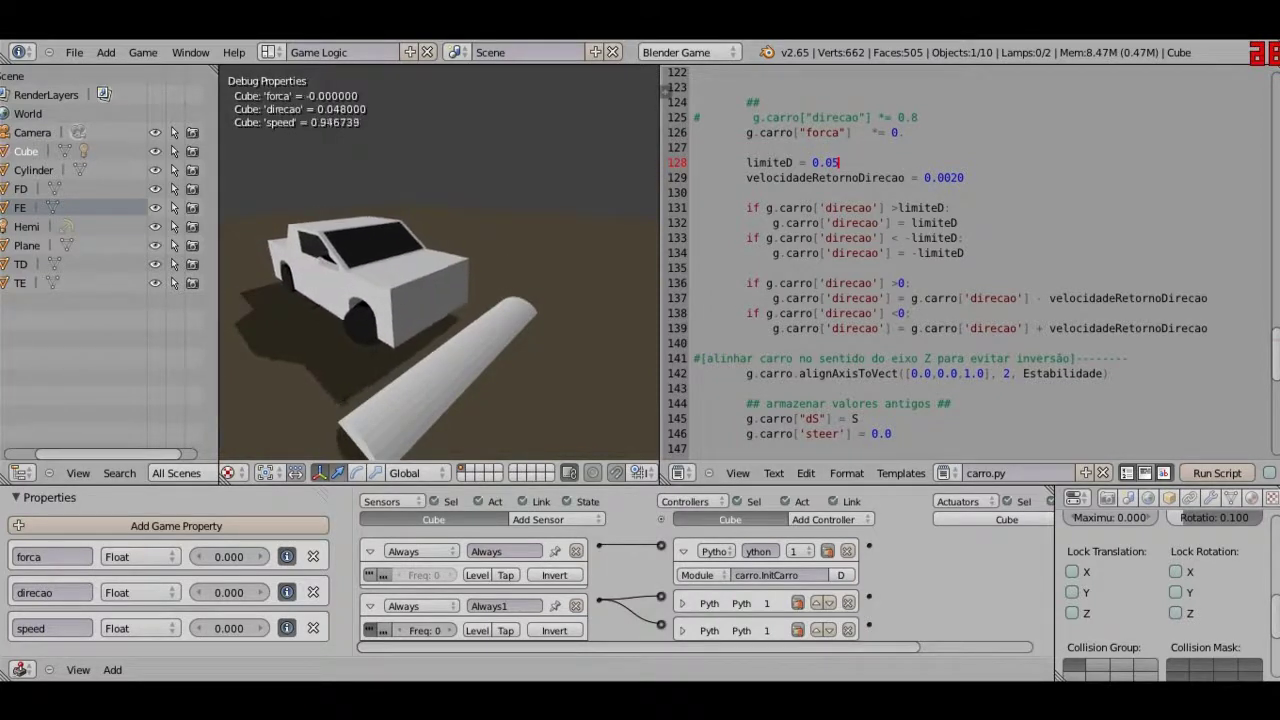
key("Up")
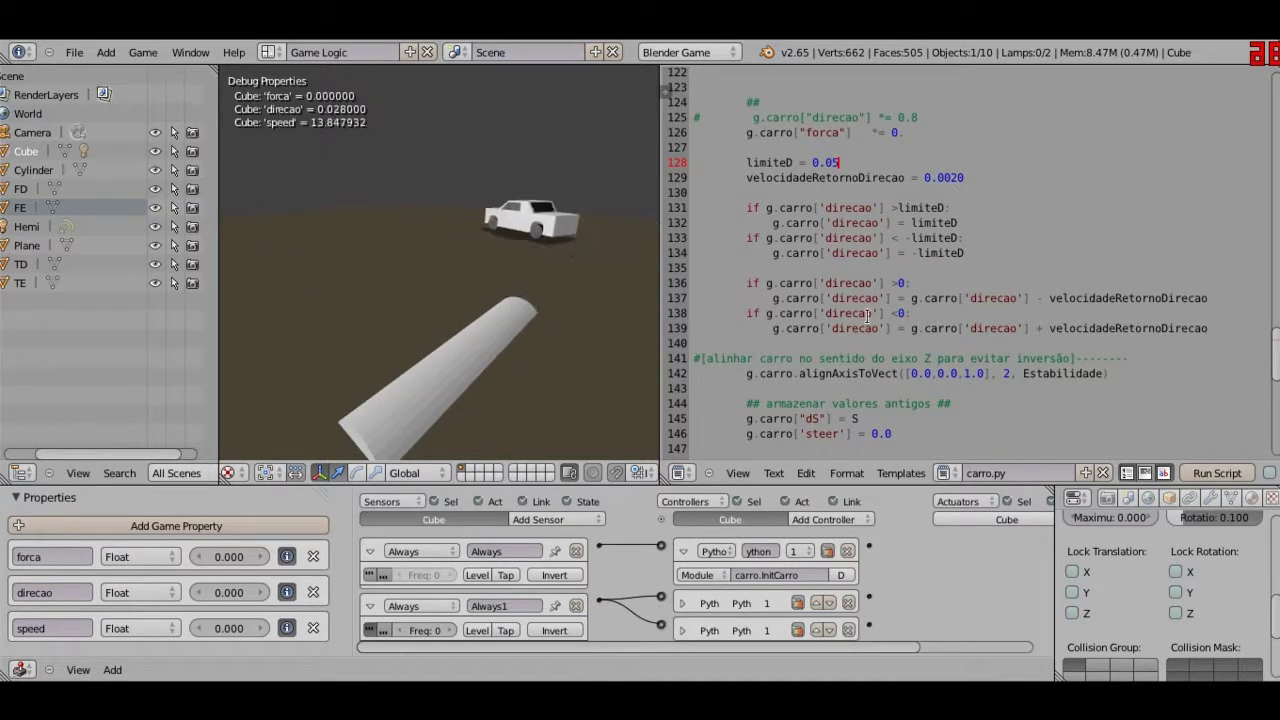
key("Escape")
left_click_drag(1210, 328, 652, 199)
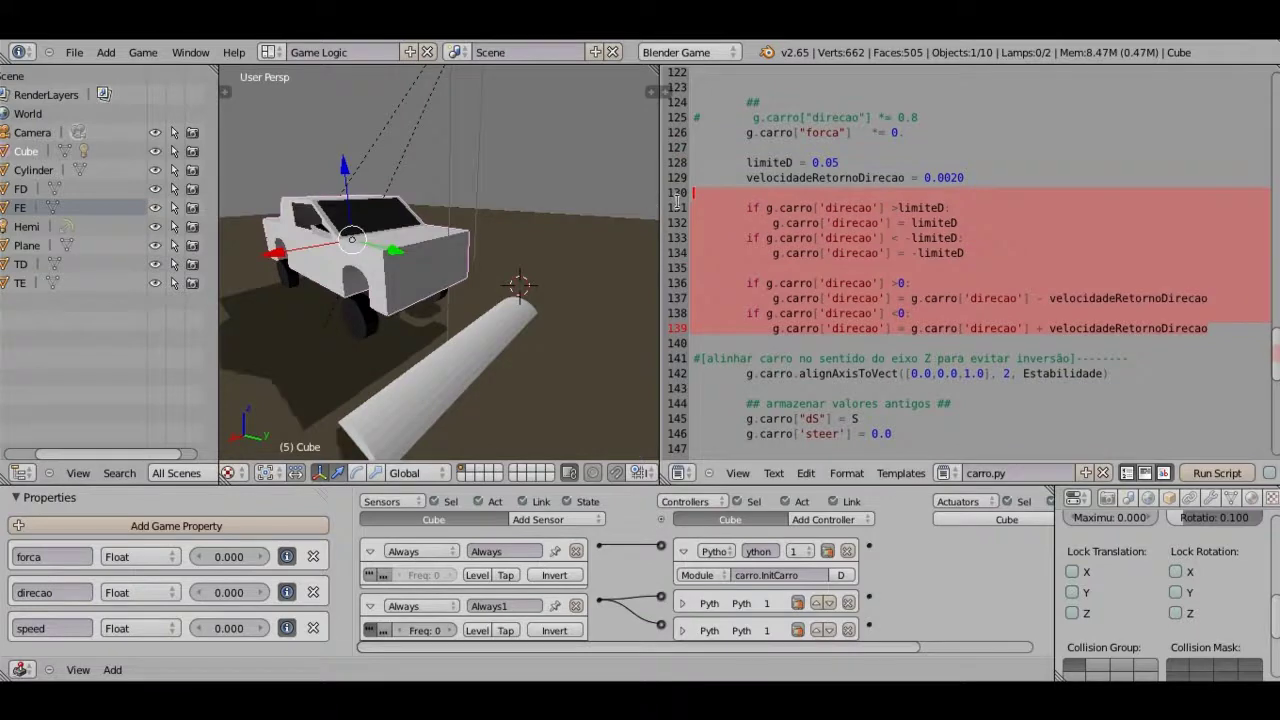
scroll(678, 200, "up", 4)
scroll(838, 232, "up", 4)
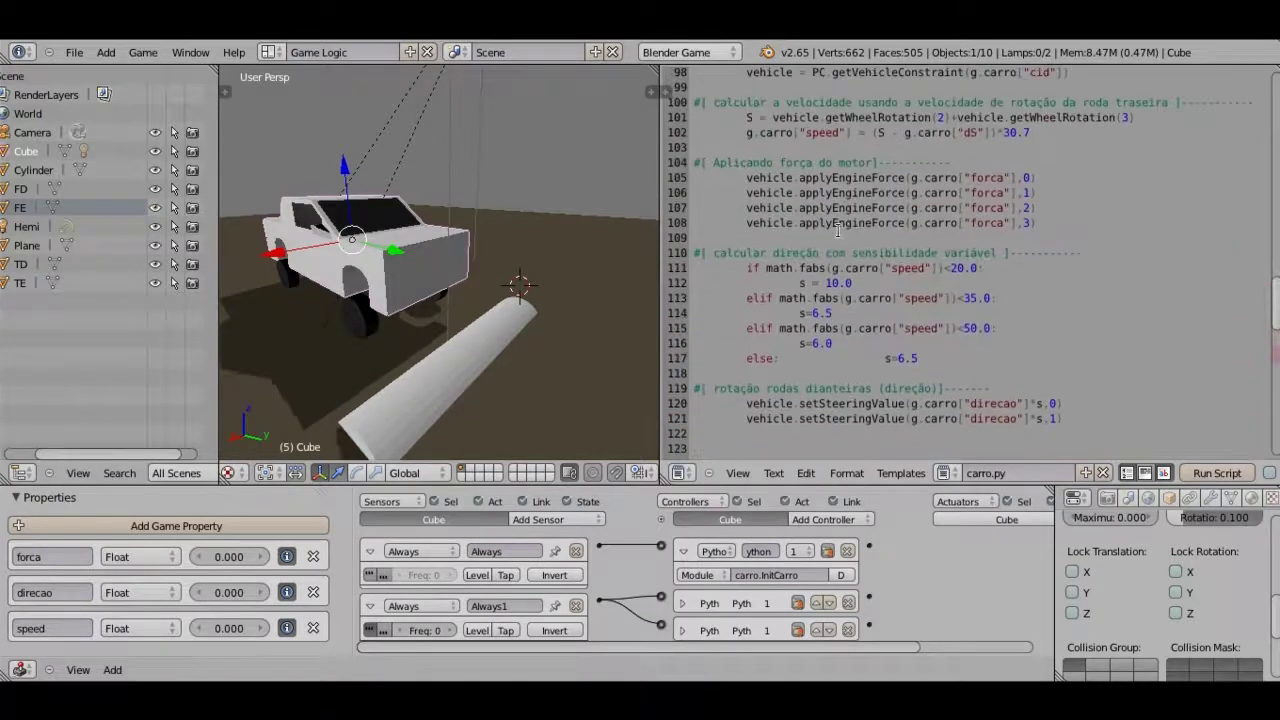
scroll(997, 224, "down", 7)
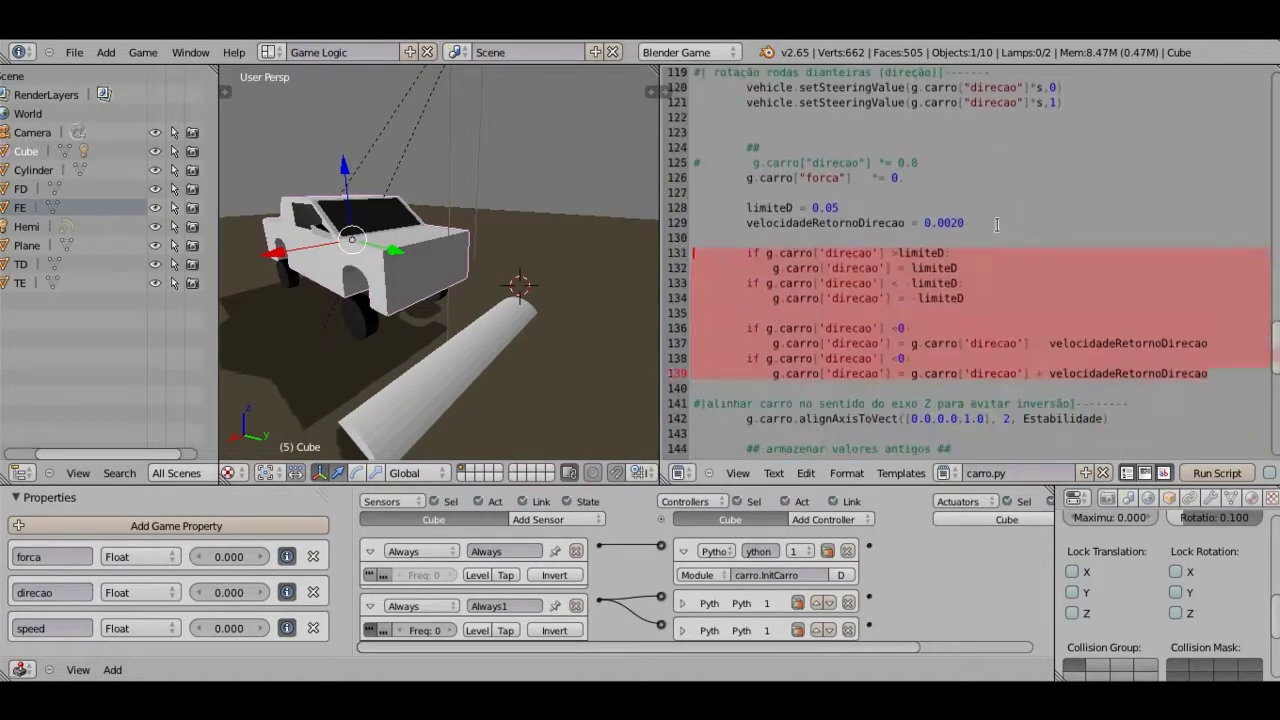
scroll(997, 224, "down", 2)
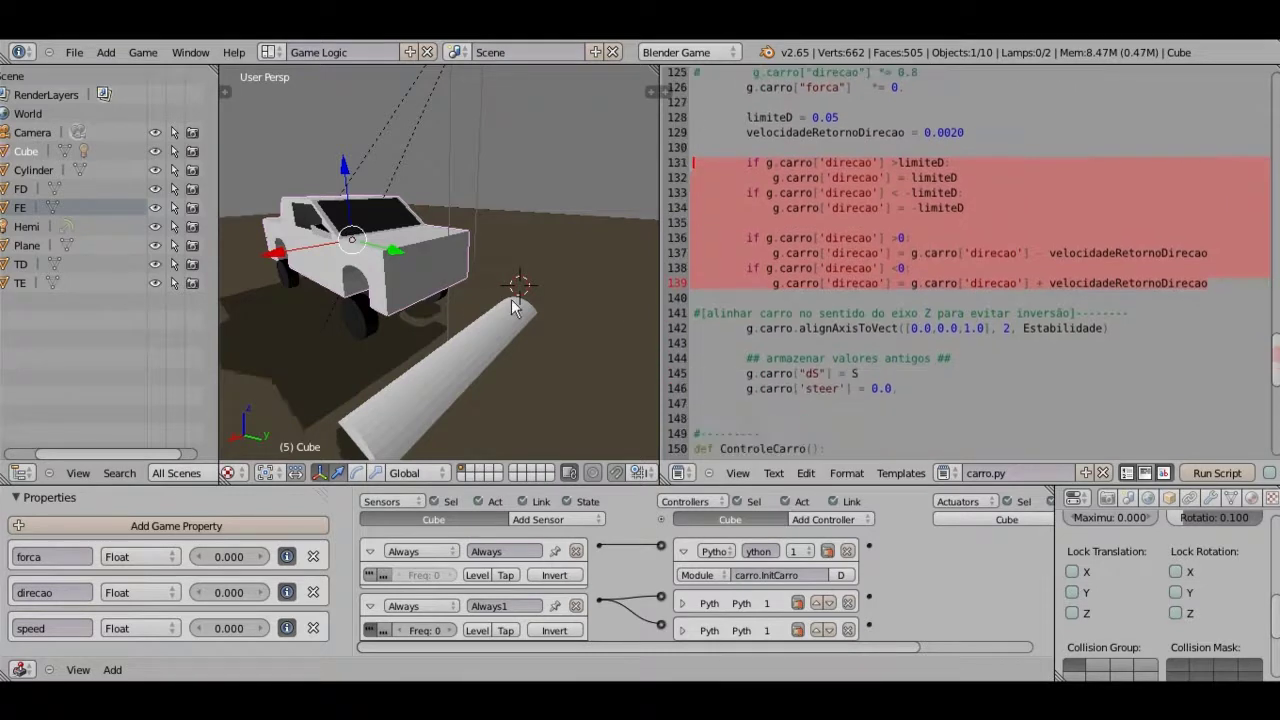
middle_click_drag(514, 298, 497, 277)
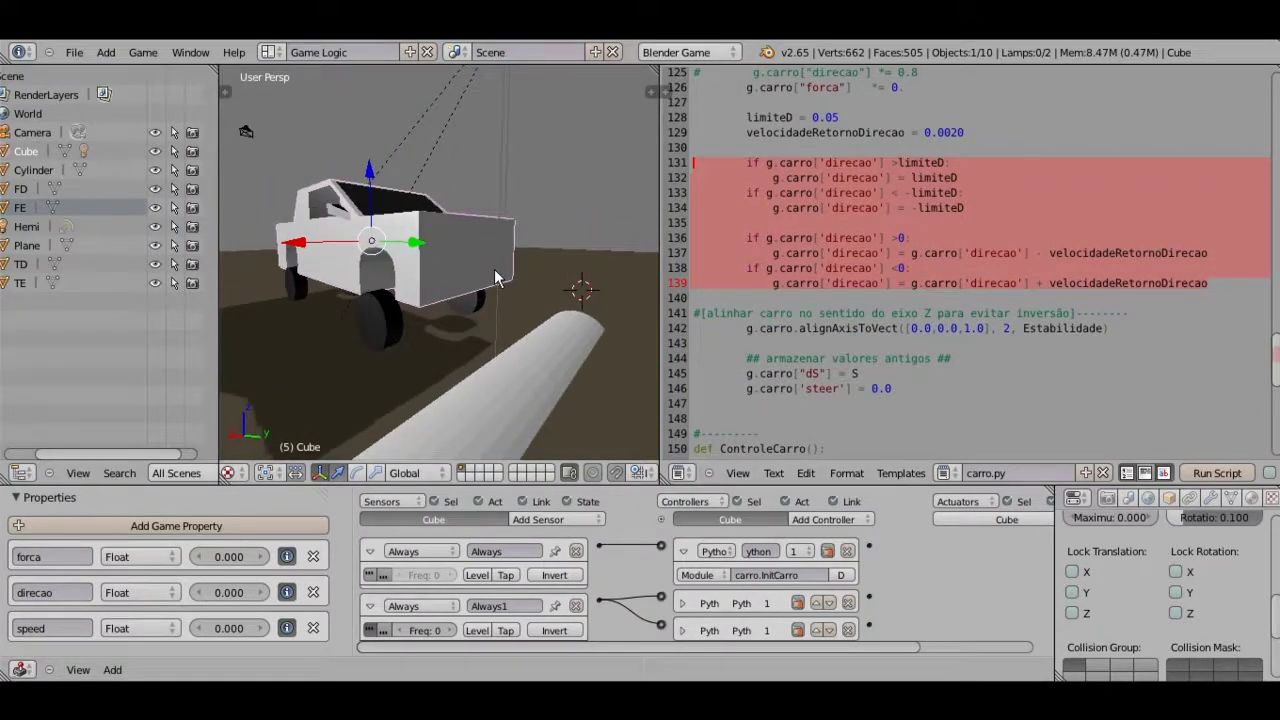